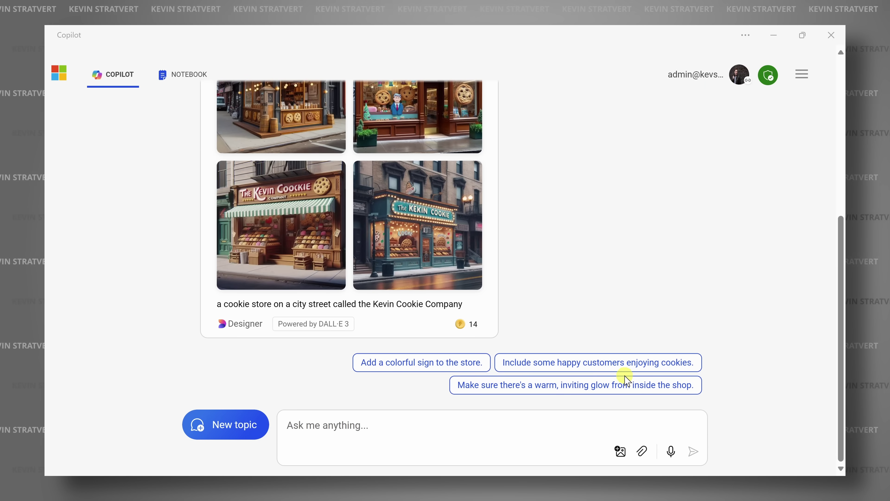
- Ask Copilot 'What is Microsoft Copilot?' and get an answer citing pcmag.com and microsoft.com
click(625, 356)
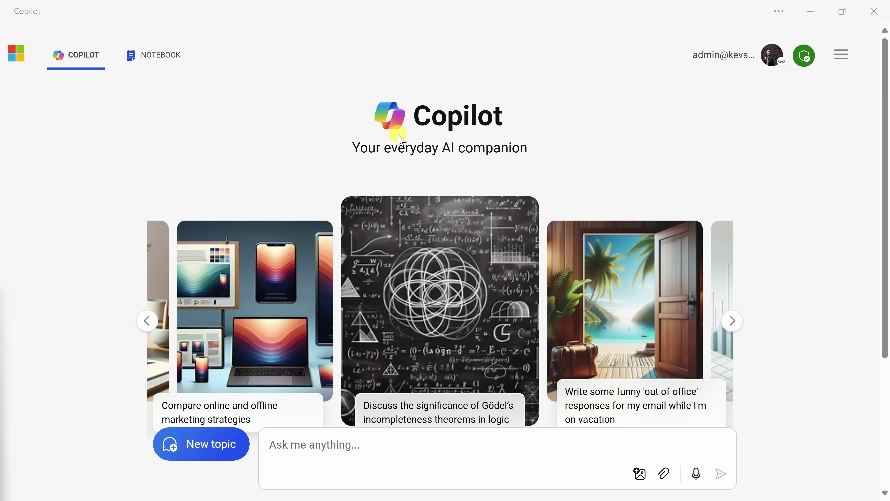
click(403, 205)
click(360, 445)
text(What is Microsoft Copilot?)
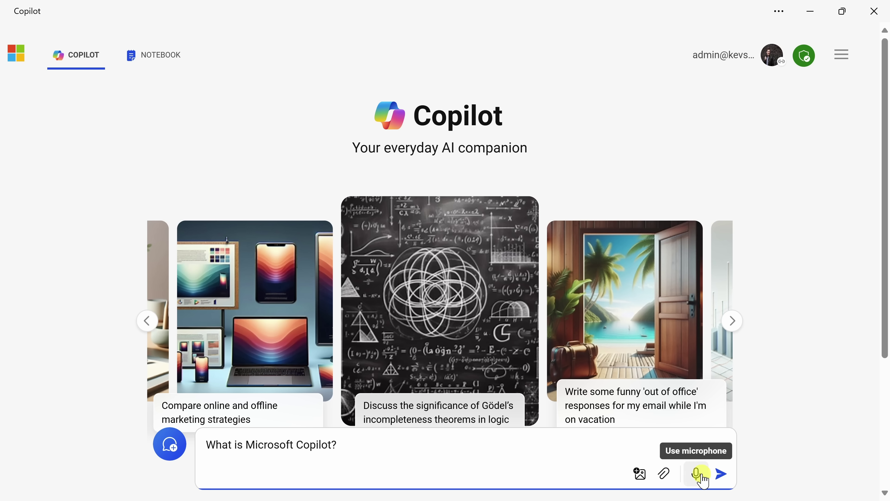
click(724, 475)
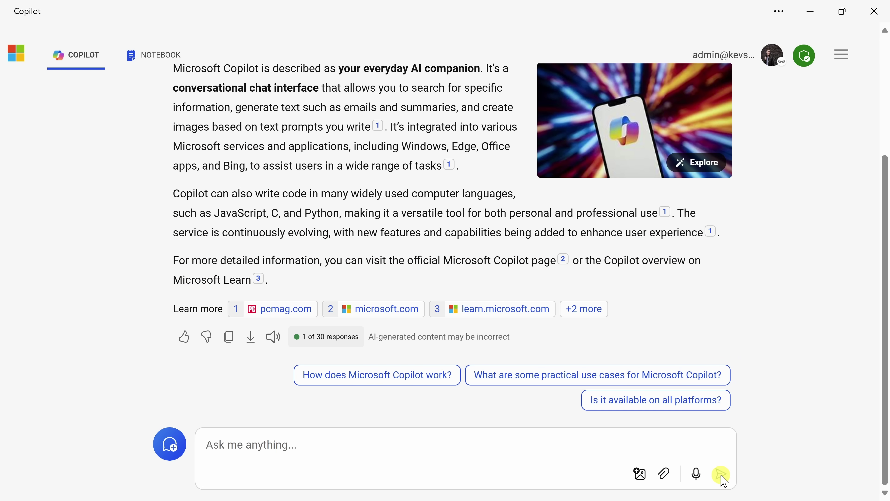
scroll(631, 334, up, 2)
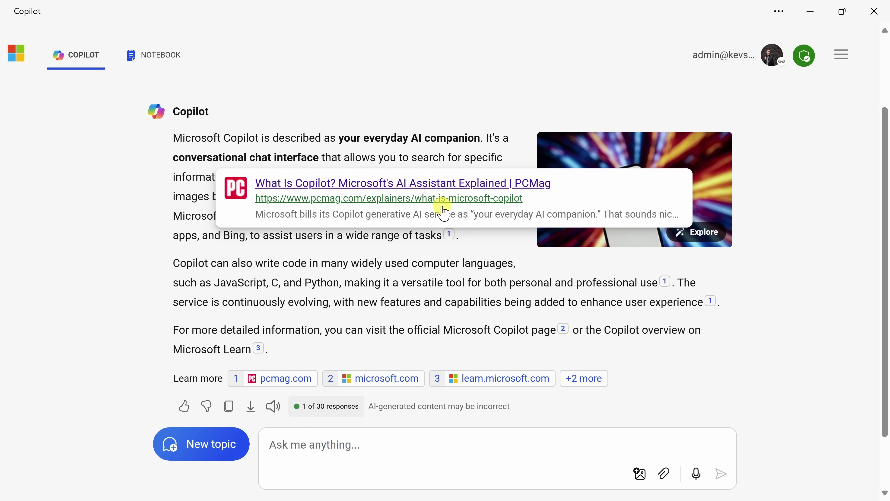
- Ask for 10 interesting ways to use Copilot, scroll the numbered list, then start a new topic
click(305, 448)
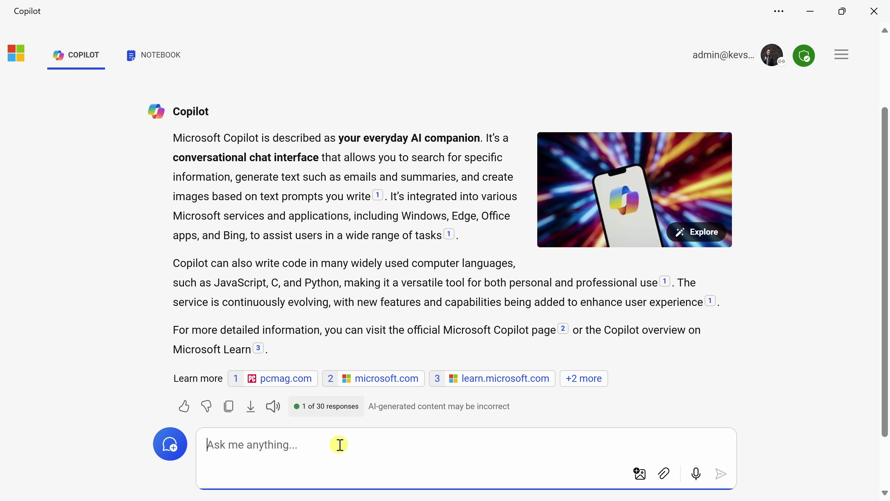
text(what are 10 interesting ways I can use Copilot?)
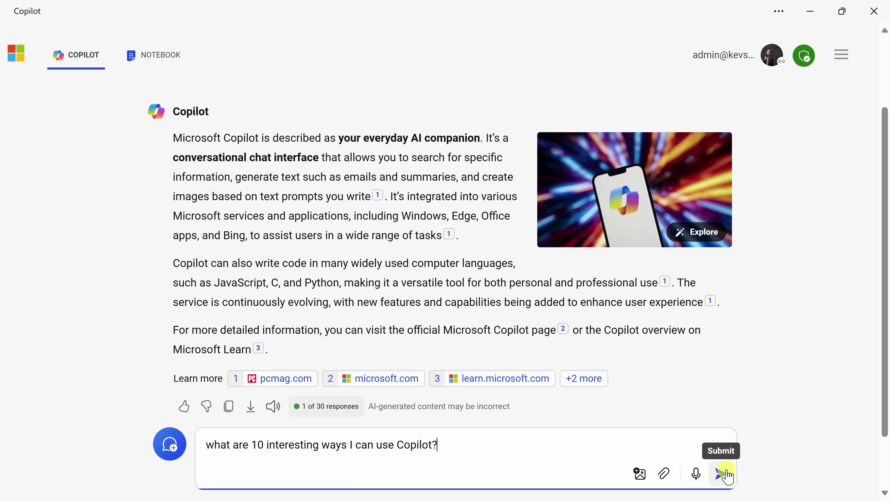
click(720, 482)
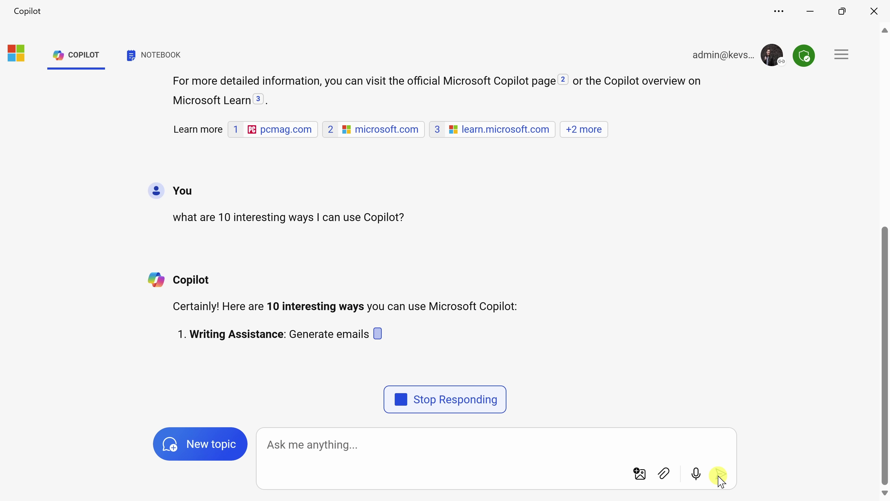
scroll(577, 364, up, 3)
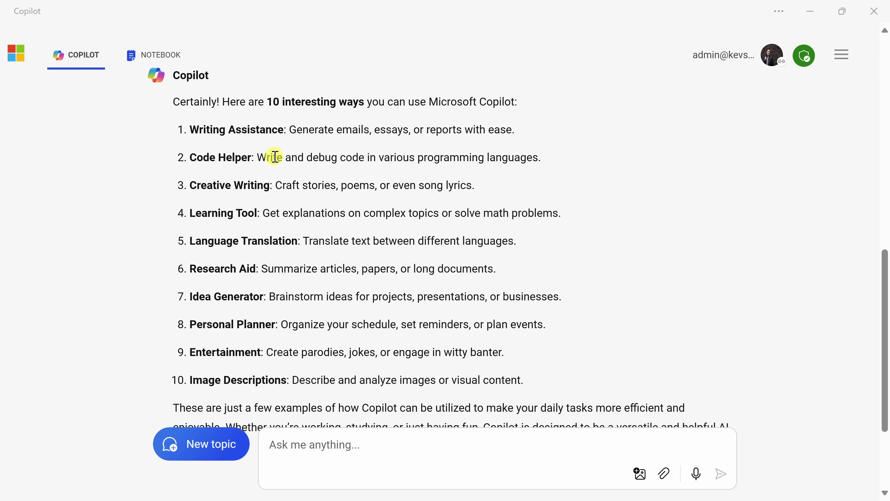
scroll(345, 155, down, 2)
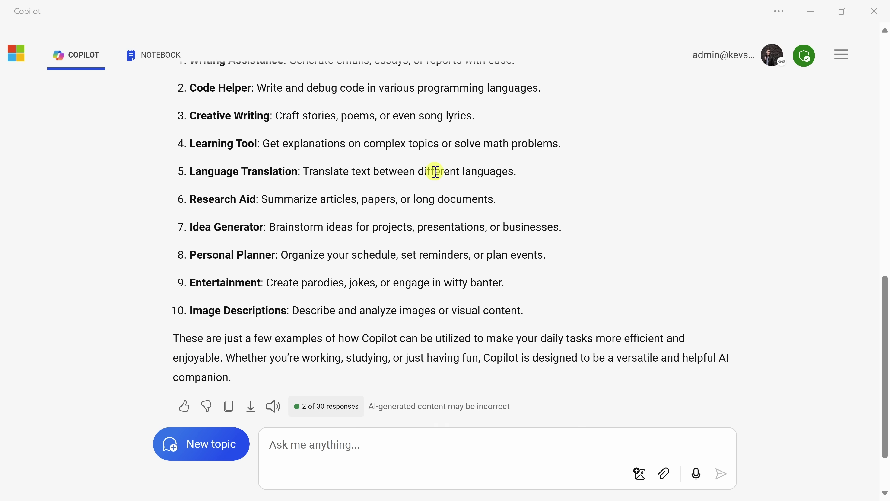
scroll(478, 169, down, 2)
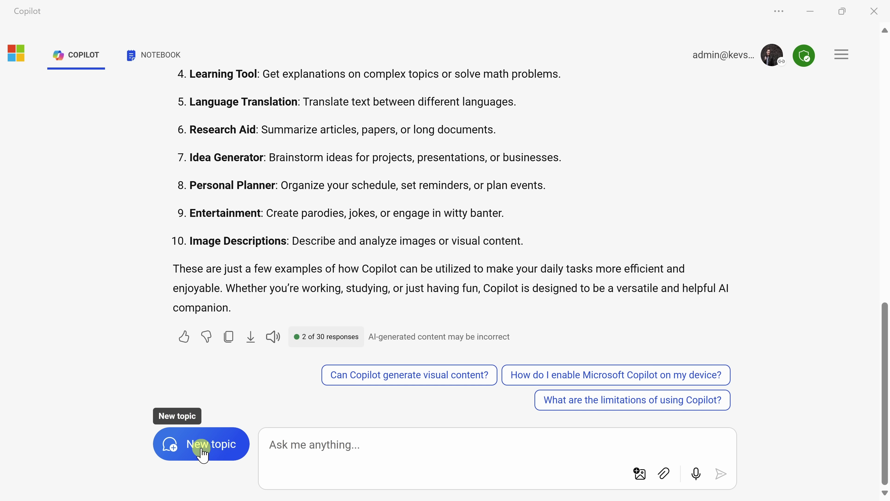
click(189, 447)
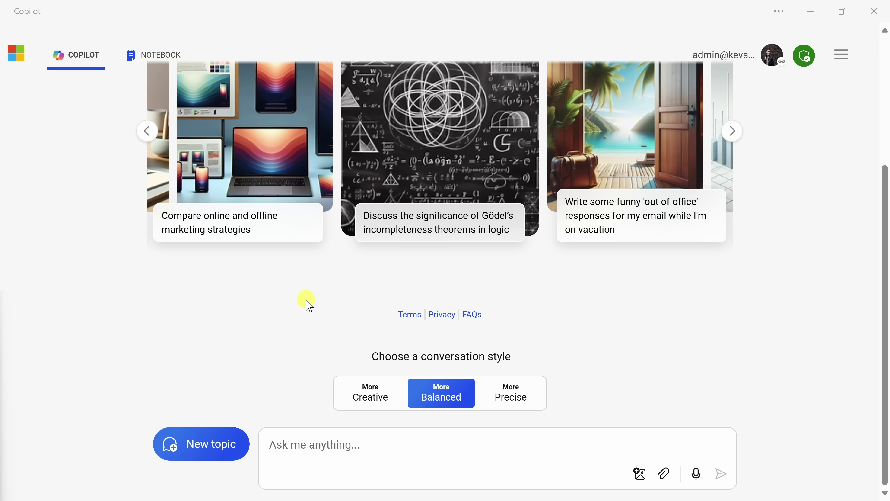
- Request images of a cookie store on a city street, then pick a suggested follow-up prompt
click(306, 450)
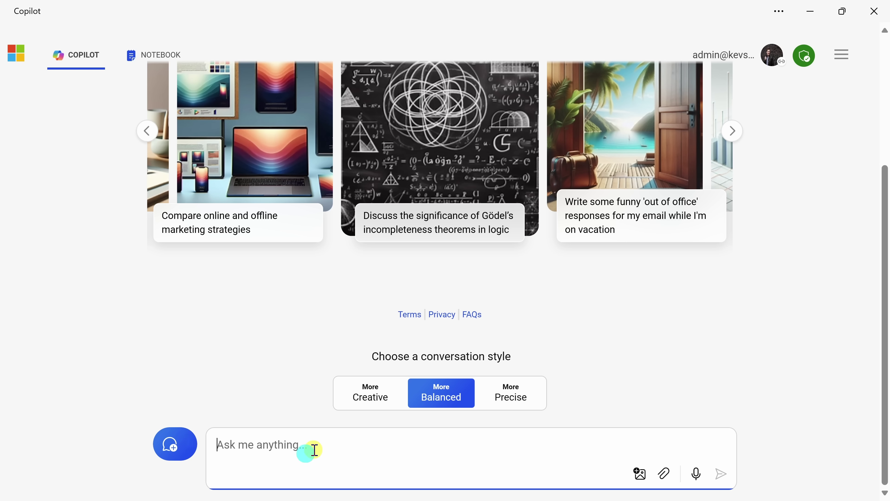
text(make an image of a cookie store on a city street called the Kevin Cookie Company)
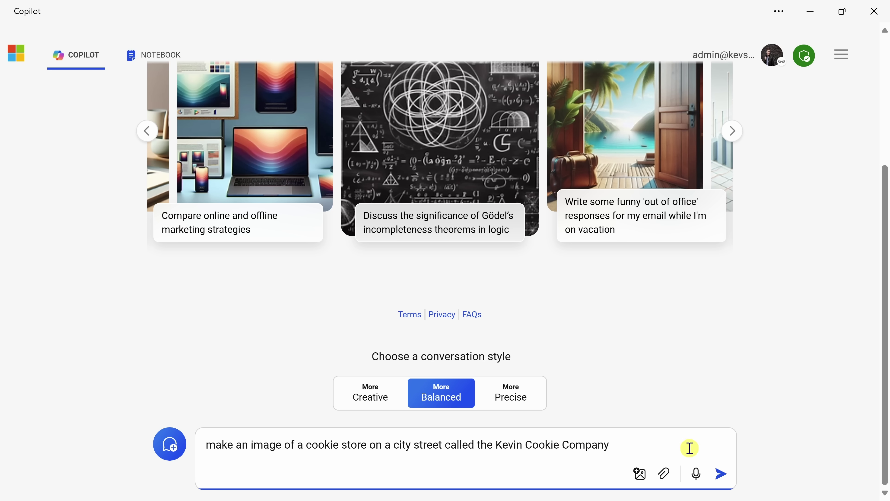
click(721, 475)
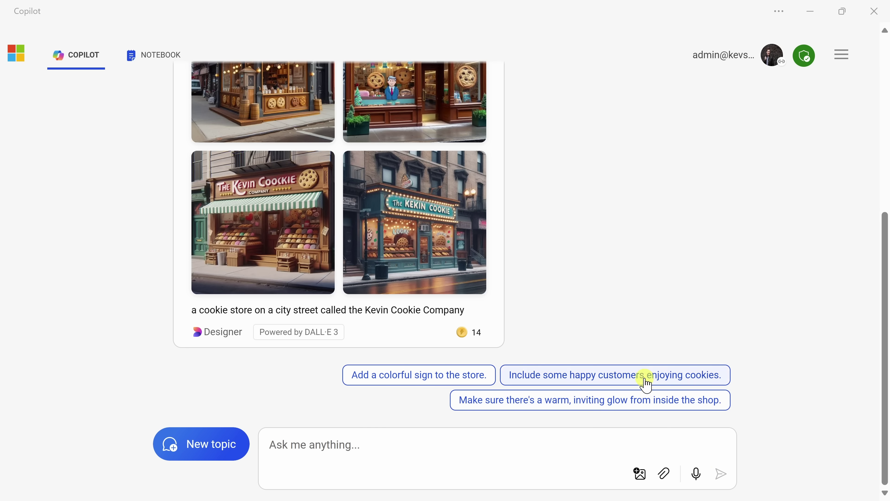
click(646, 372)
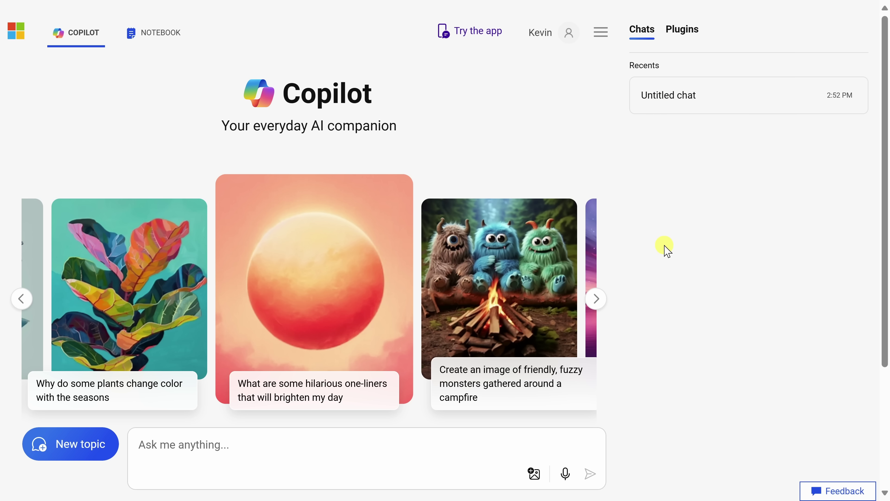
- Switch on the Suno plugin in the Plugins list, leaving Phone and Shop off
click(681, 31)
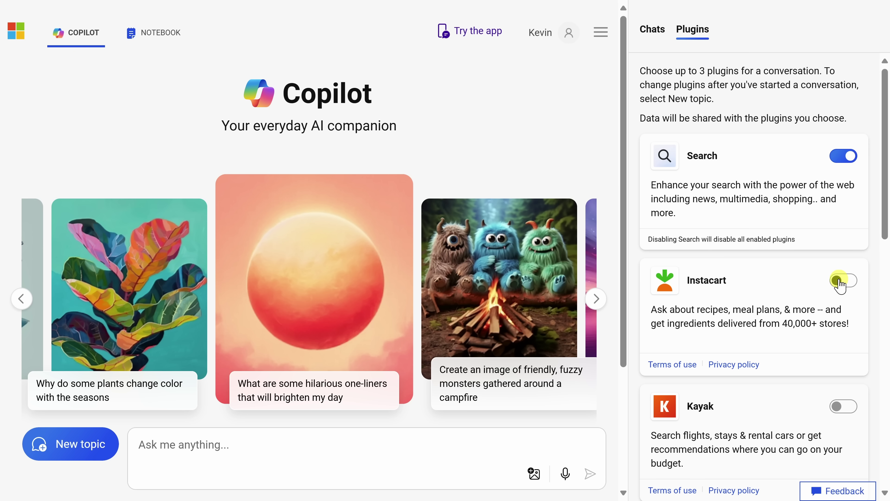
scroll(809, 284, down, 2)
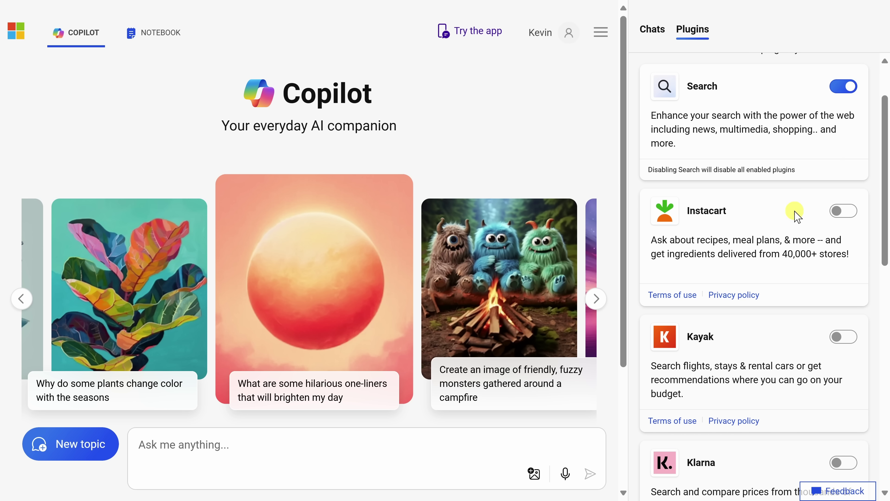
scroll(778, 221, down, 4)
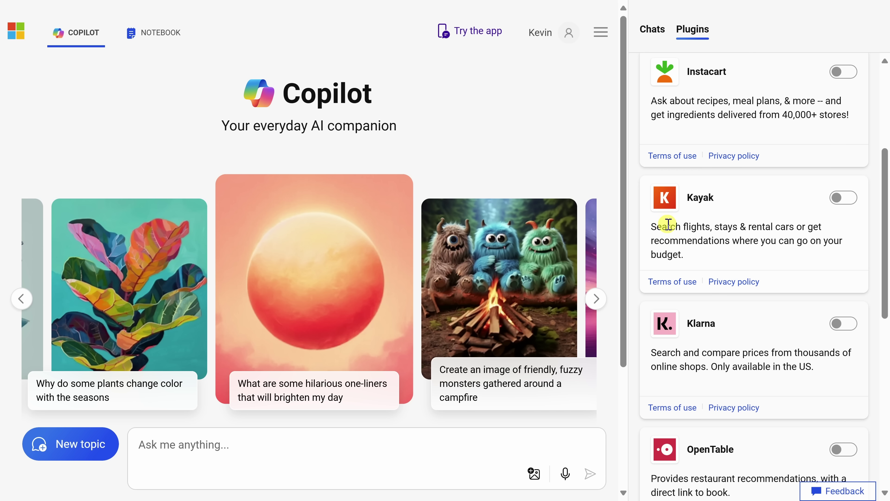
scroll(687, 207, down, 12)
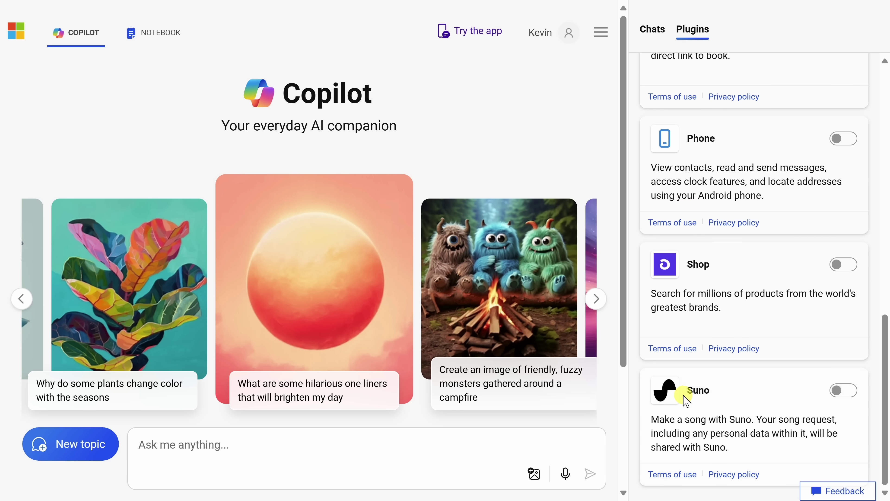
click(840, 390)
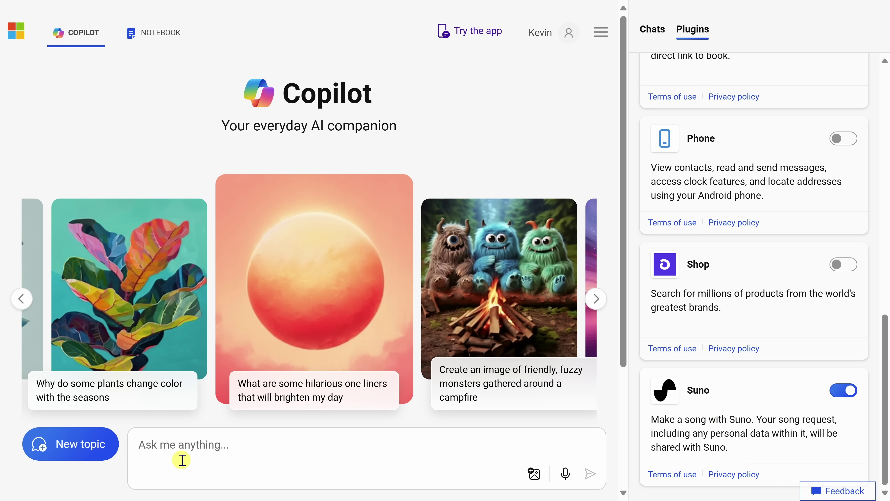
- Ask Copilot for a short jingle with lyrics about the cookie company
click(185, 443)
text(make a short jingle or song about the Kevin Cookie Company)
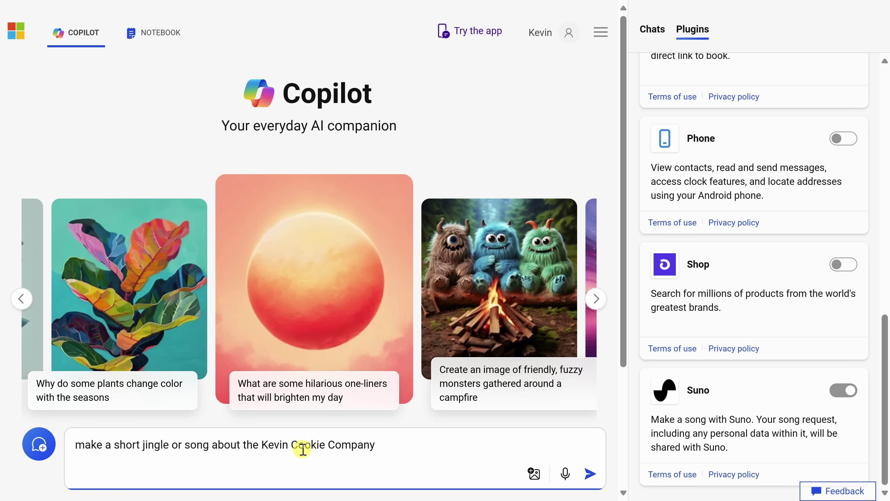
click(592, 474)
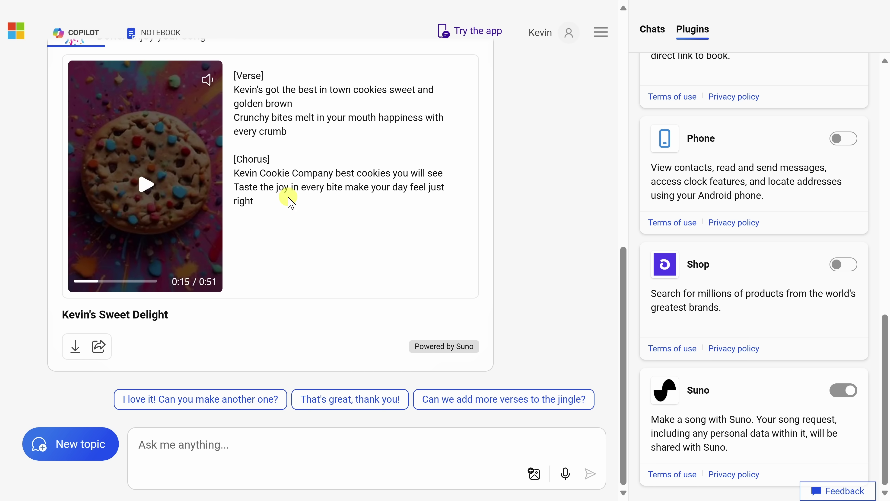
- Play and pause the generated jingle, then attach a cookie photo to the prompt box
click(145, 187)
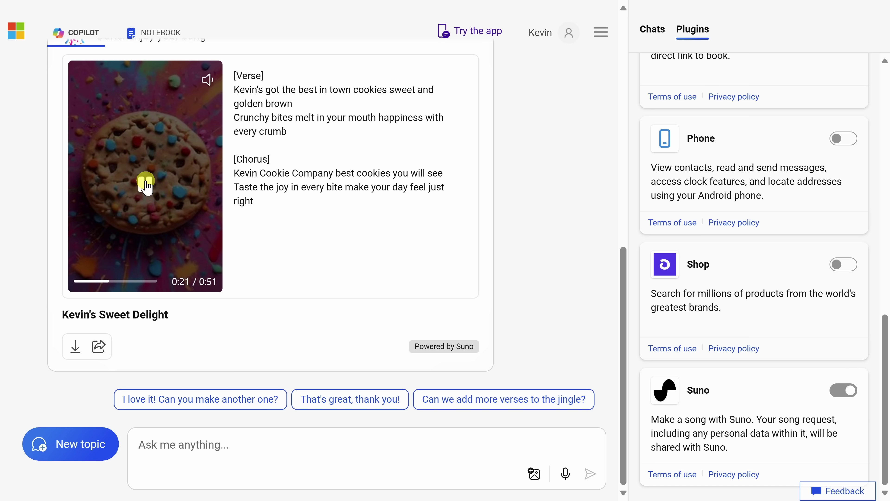
click(145, 186)
drag(314, 363, 237, 439)
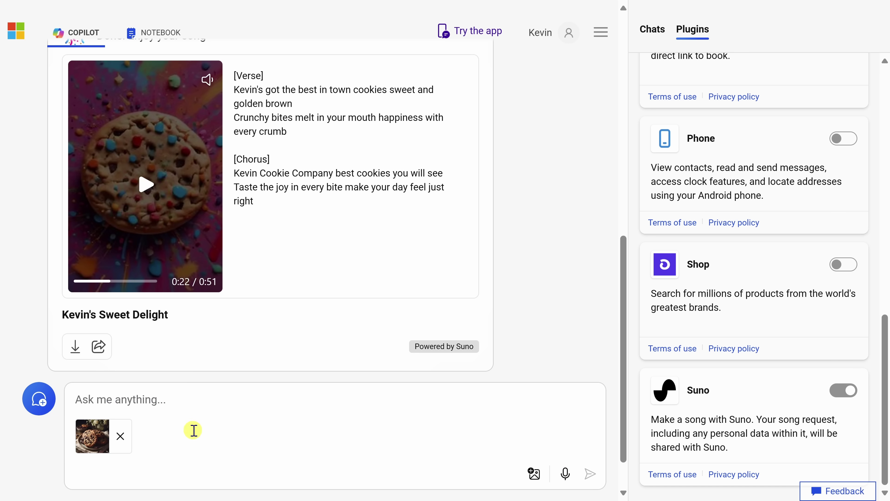
- Ask 'How do I make these?' by voice about the cookie photo and scroll the chocolate chip recipe
click(119, 401)
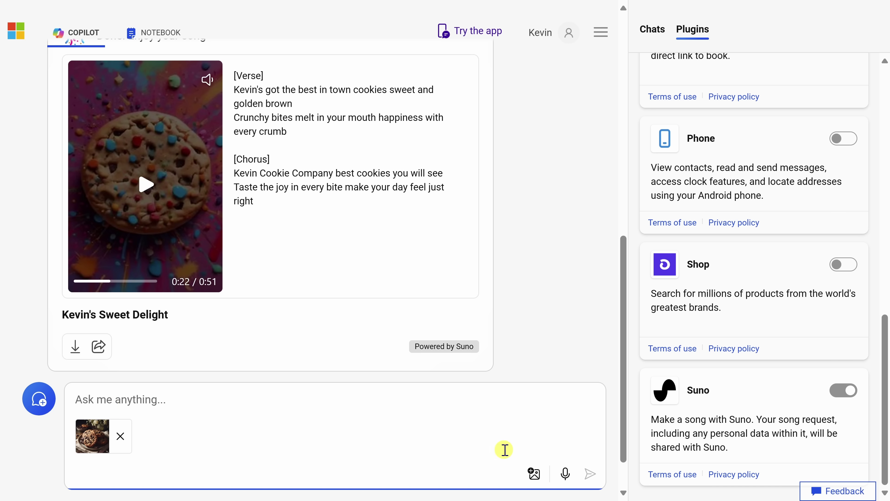
click(565, 475)
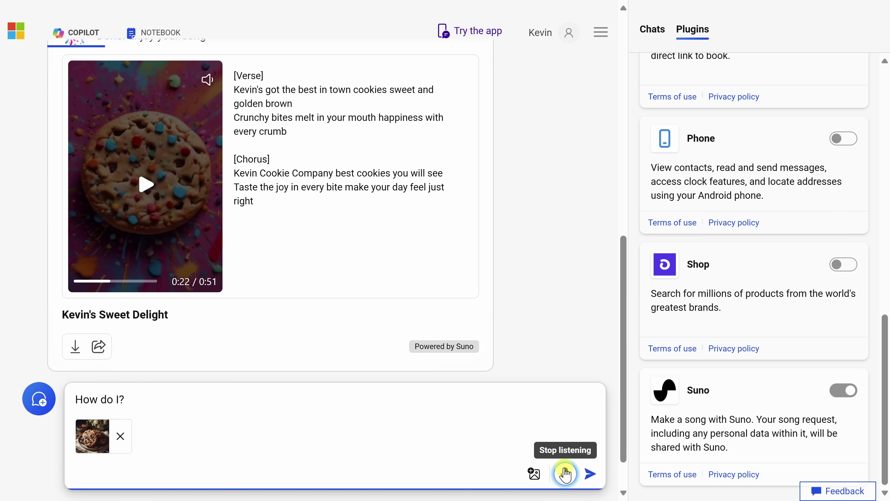
click(566, 475)
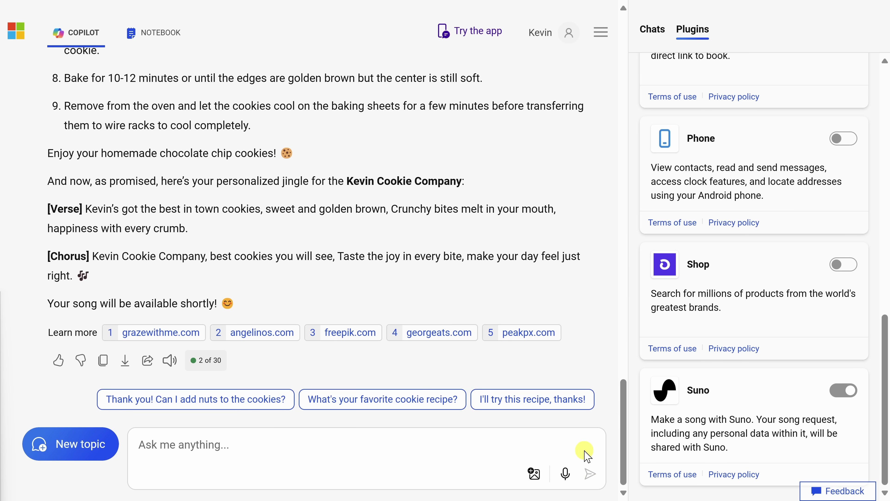
scroll(483, 308, up, 6)
scroll(482, 305, up, 10)
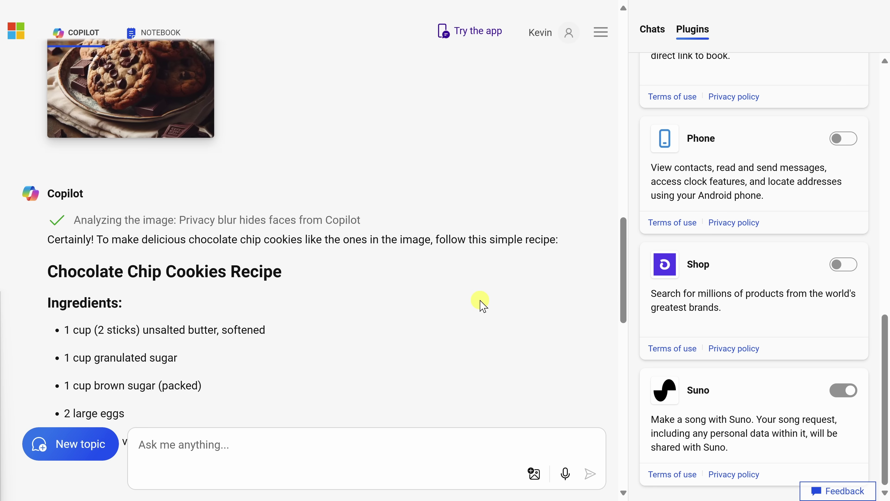
scroll(481, 304, down, 3)
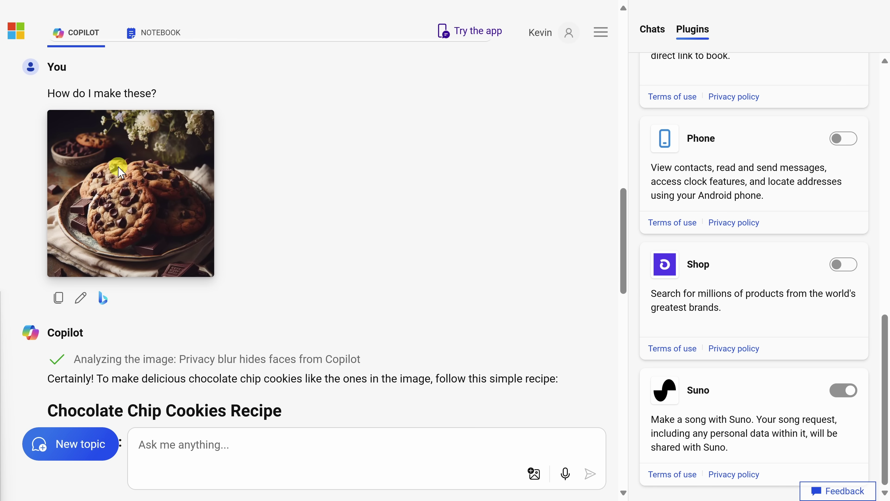
scroll(126, 175, down, 4)
scroll(128, 177, down, 4)
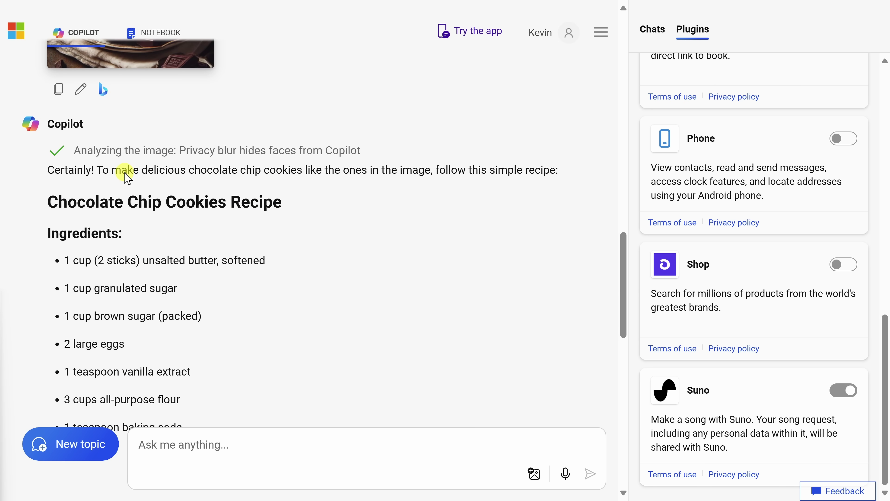
scroll(123, 276, down, 8)
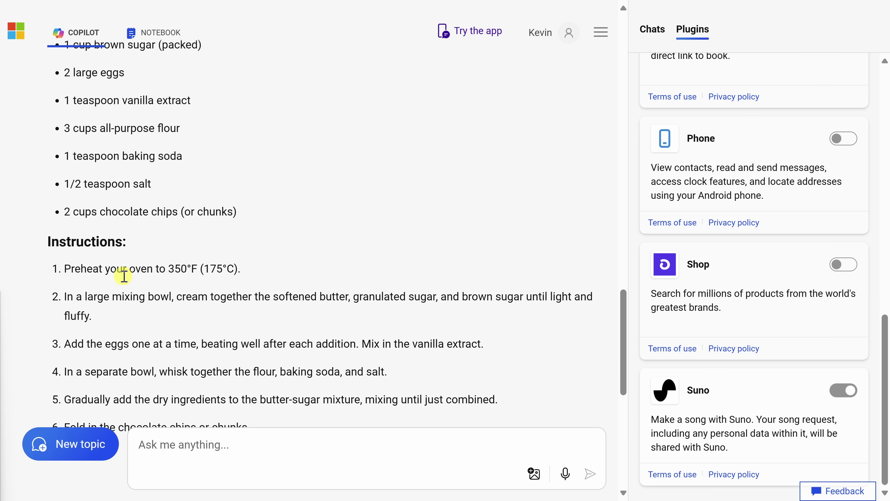
scroll(116, 210, down, 2)
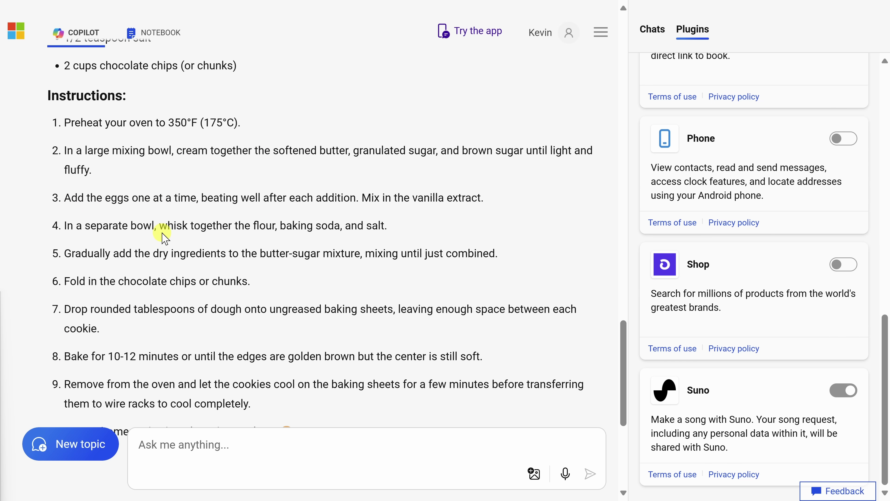
scroll(165, 239, down, 10)
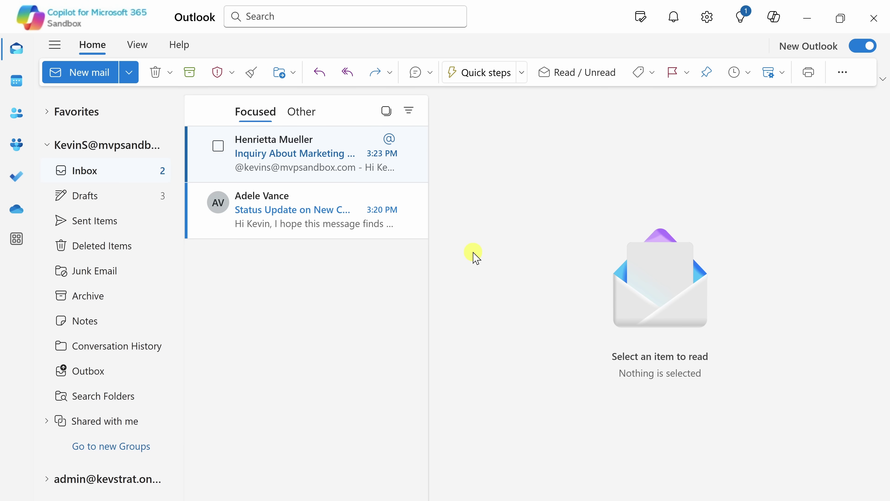
- Ask Outlook's Copilot 'Do I have any action items in my unread emails today?' from the Understand prompts
click(774, 26)
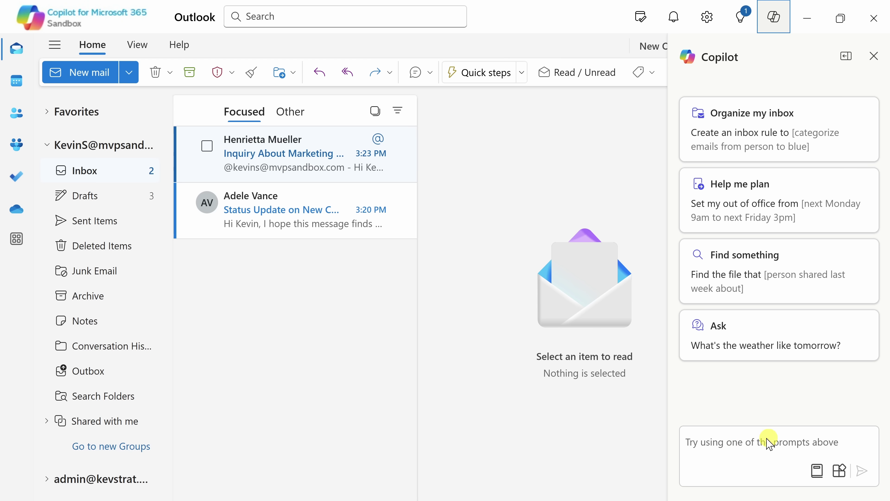
click(817, 471)
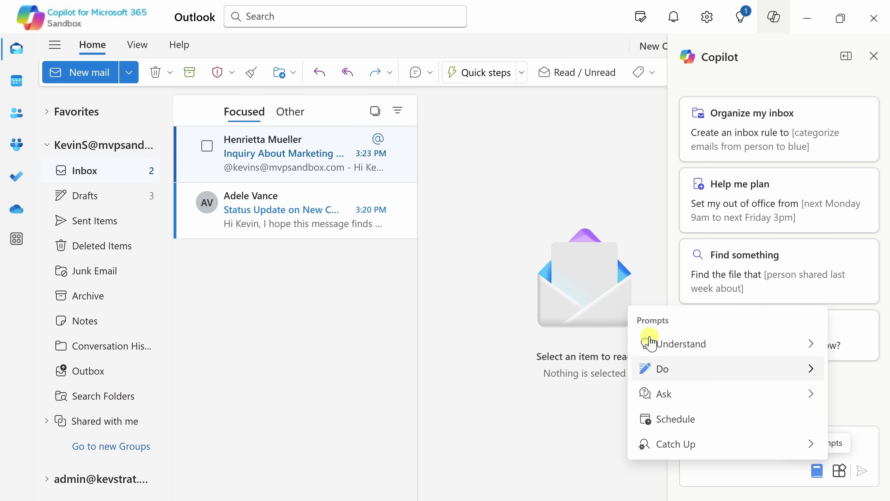
click(717, 346)
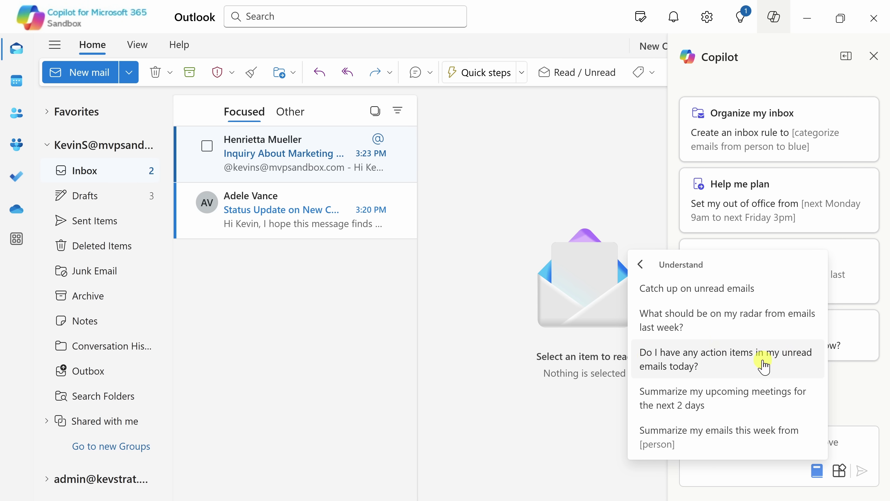
click(743, 365)
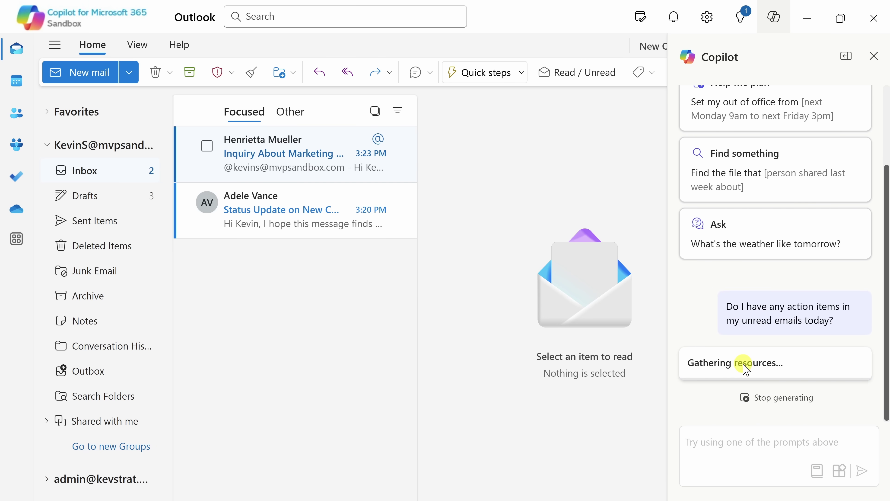
scroll(744, 368, up, 2)
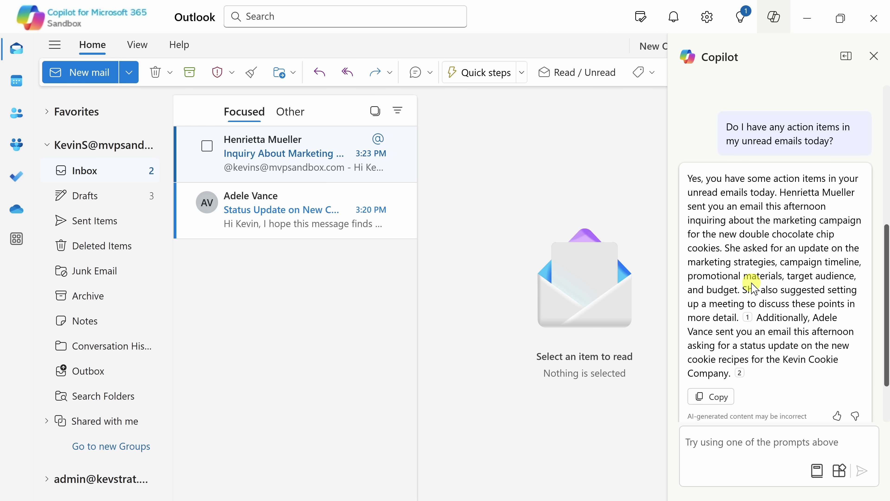
- Close Copilot, open the Double Chocolate Chip marketing campaign inquiry, and expand its Copilot summary
click(874, 56)
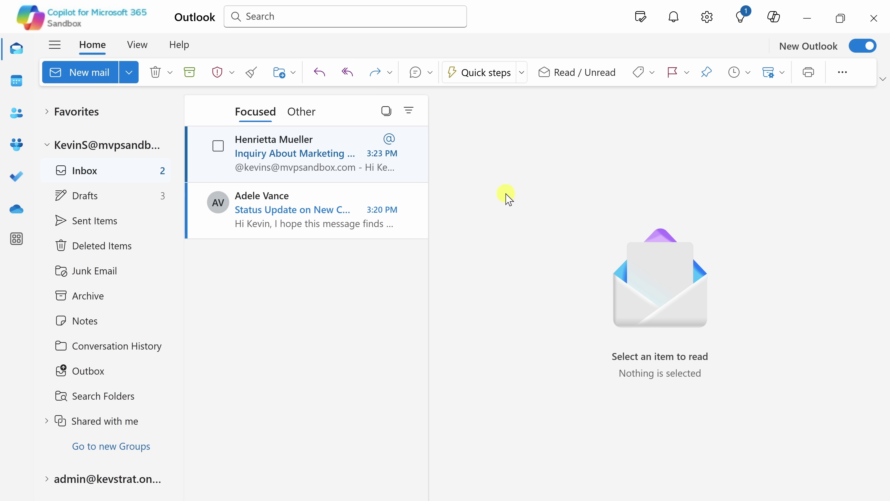
click(324, 163)
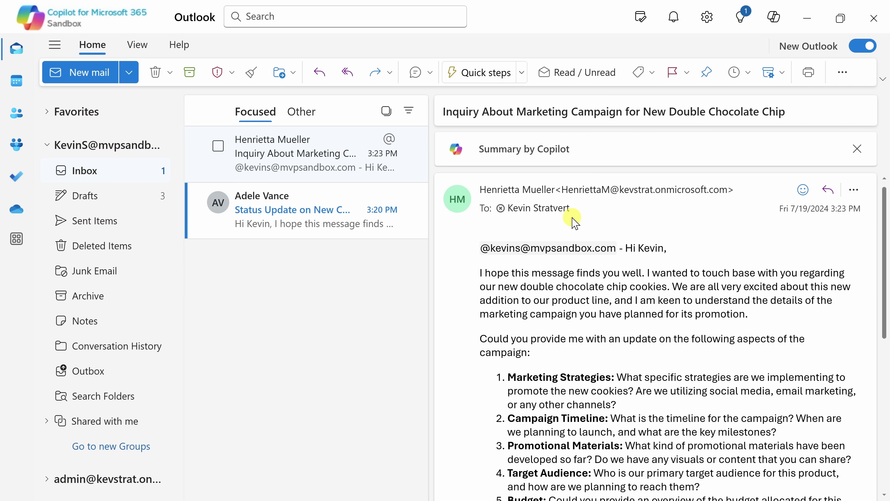
scroll(590, 245, down, 5)
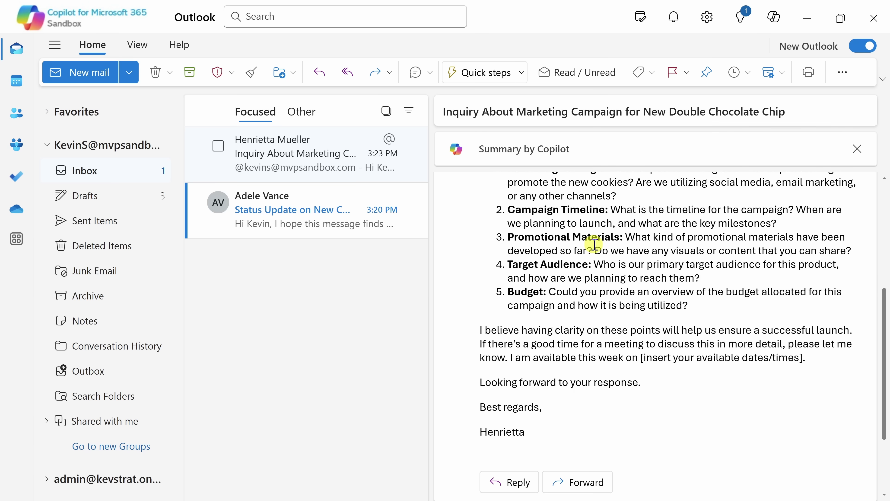
scroll(593, 244, up, 5)
click(575, 155)
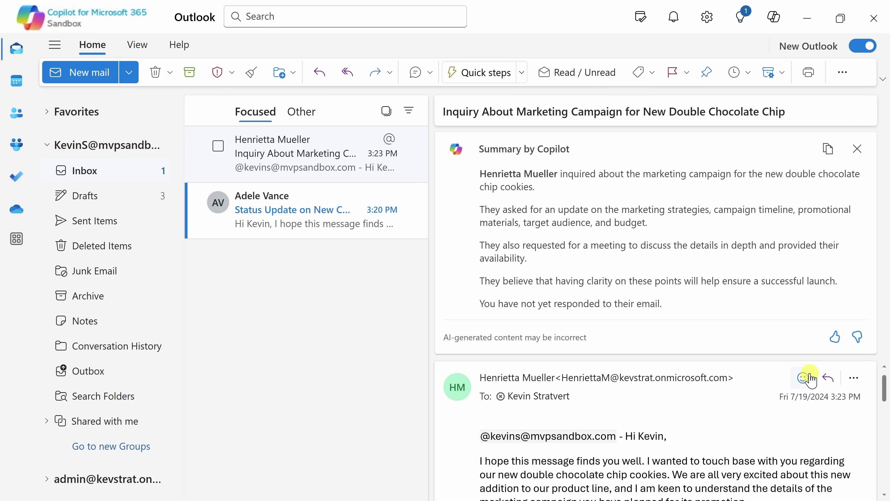
click(829, 379)
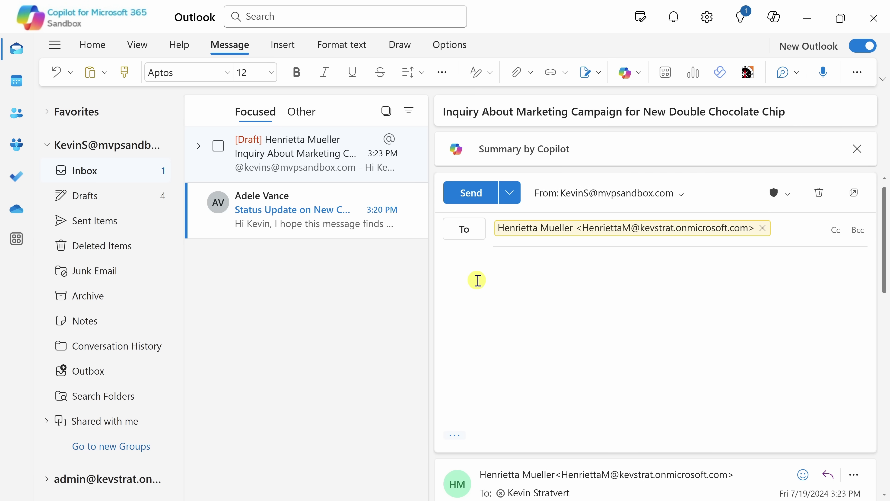
- Draft a reply with Copilot saying an update will follow soon, keep it, and send it
text(/)
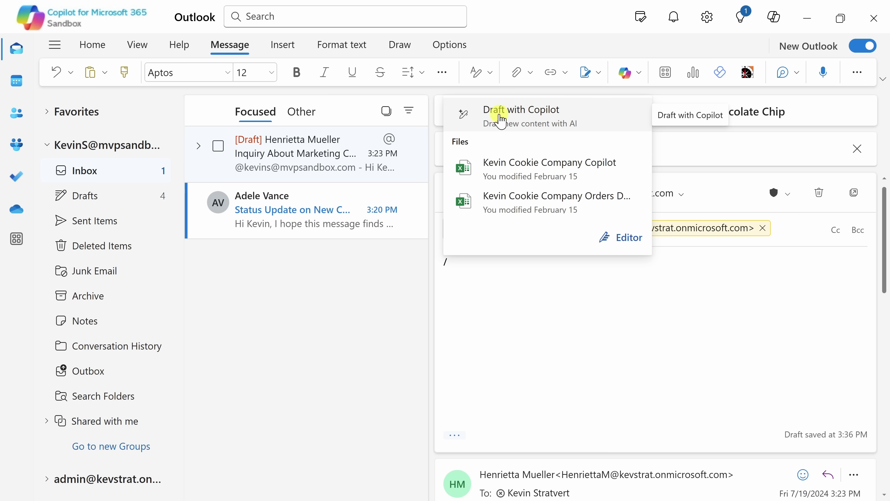
click(560, 114)
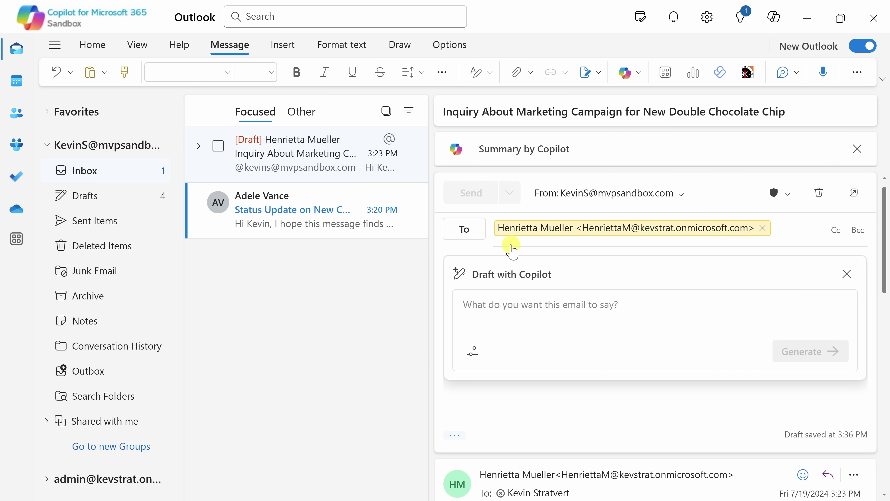
text(Can you respond that I've been heads down researching cookies for another project but that I'll send her an update soon?)
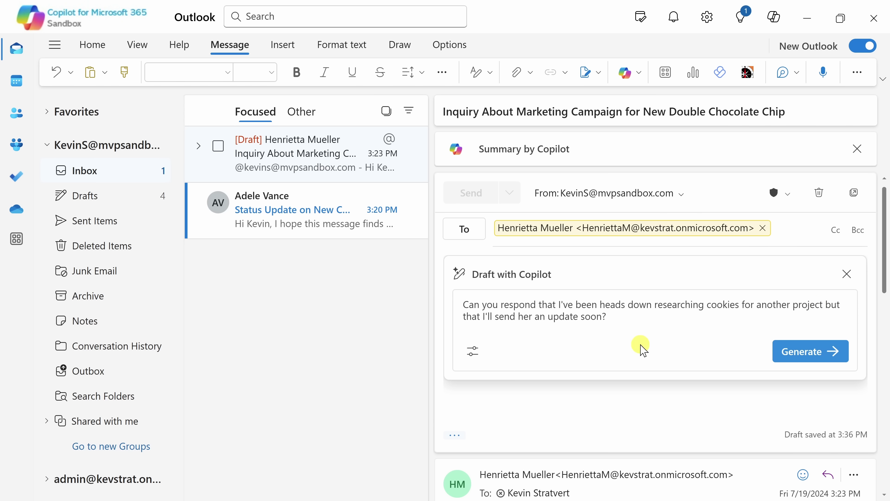
click(797, 351)
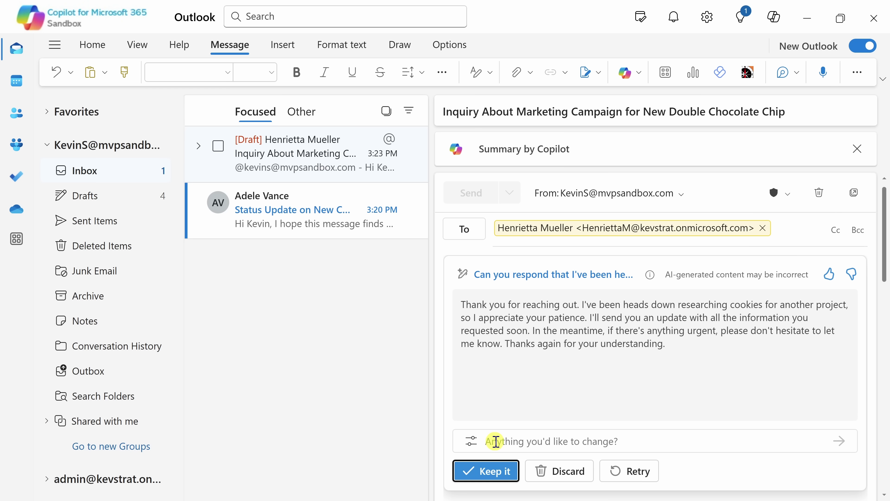
click(487, 470)
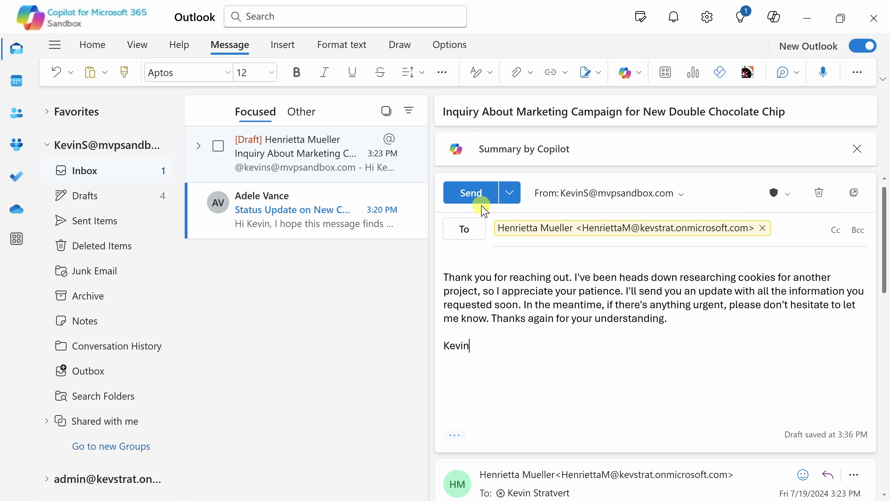
click(474, 196)
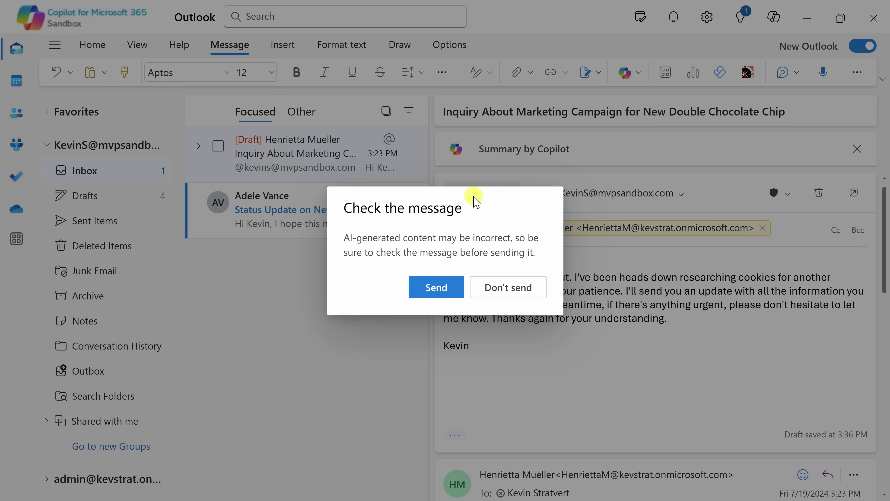
click(448, 283)
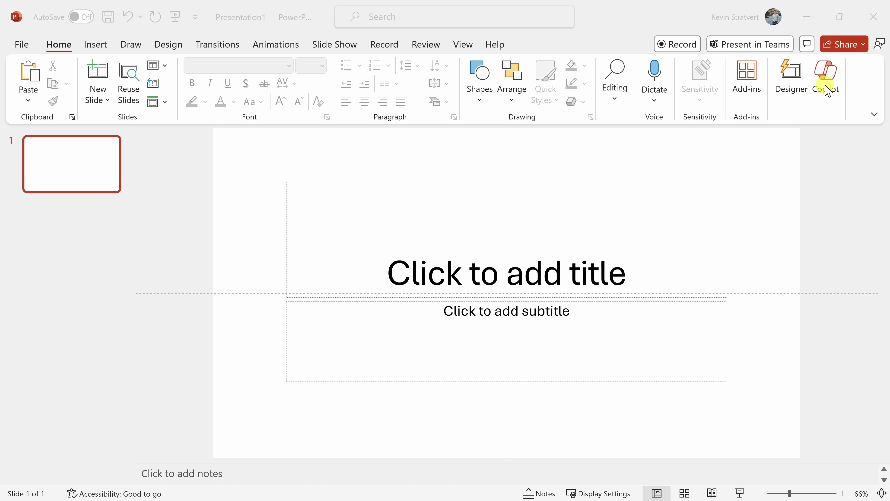
- Generate a 10-slide deck introducing the new Double Chocolate Chip Cookie with Copilot
click(833, 101)
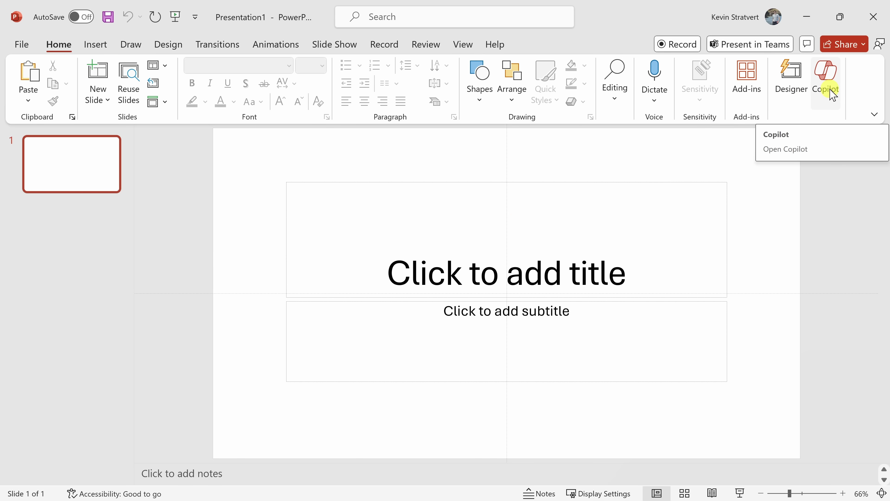
click(833, 93)
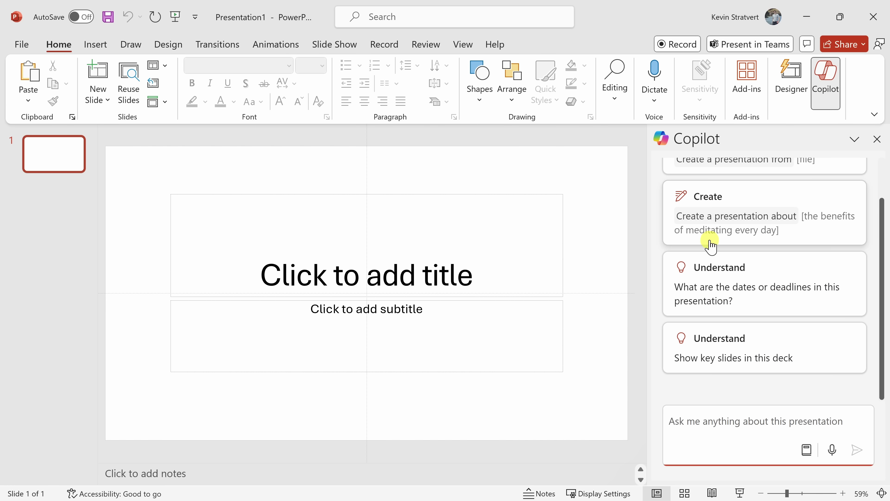
scroll(672, 233, up, 1)
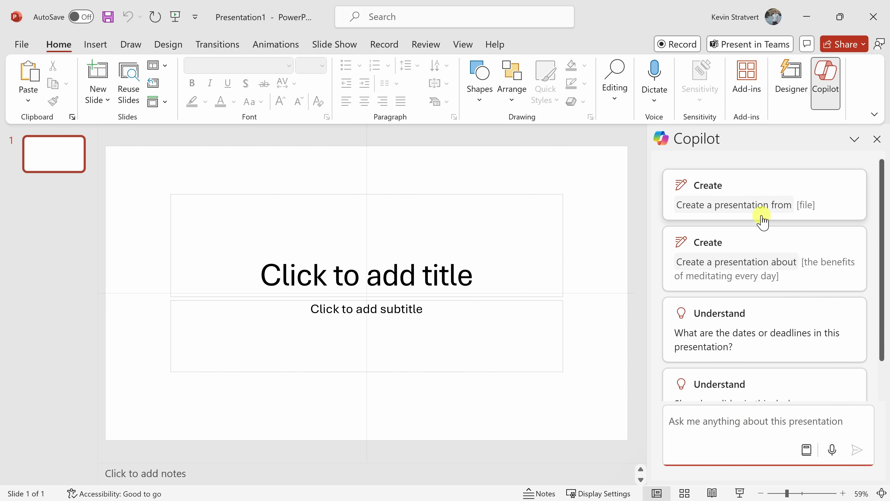
scroll(761, 218, down, 2)
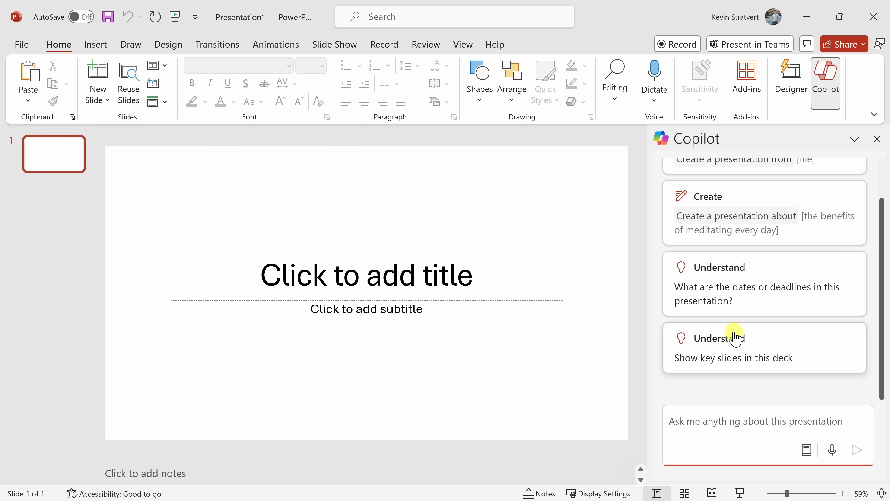
scroll(734, 339, up, 1)
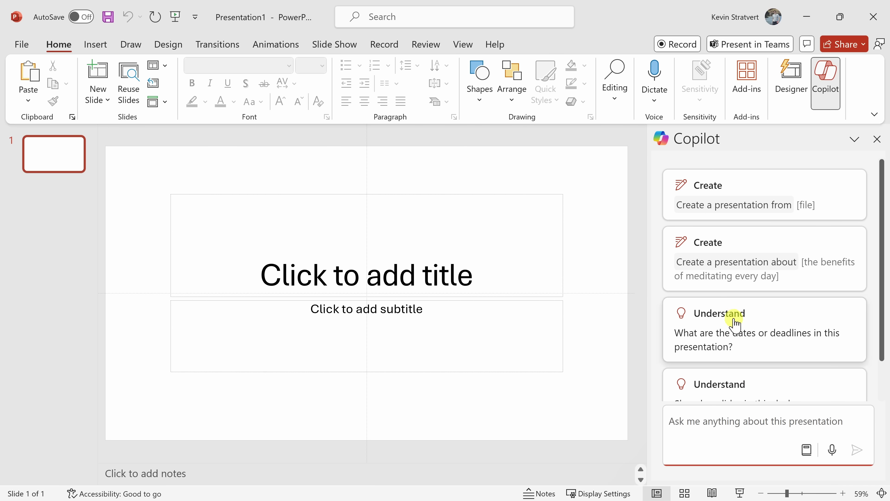
click(733, 282)
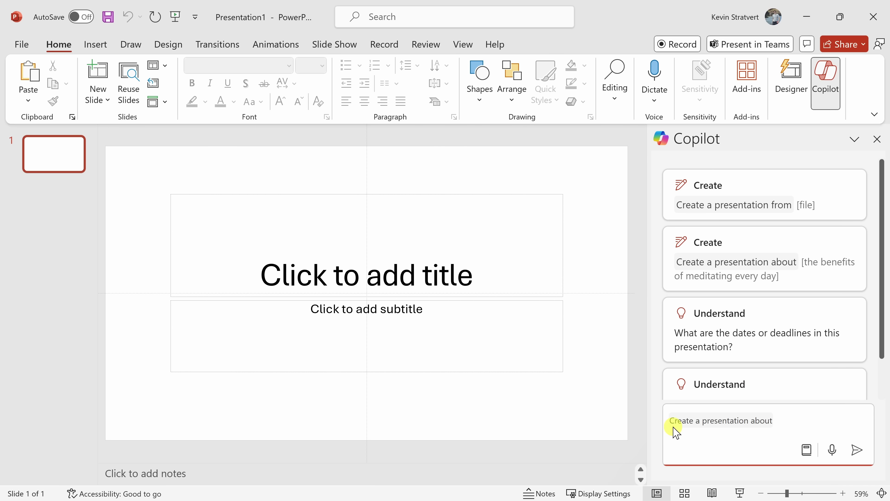
text(the new Double Chocolate Chip Cookie for the Kevin Cookie Company)
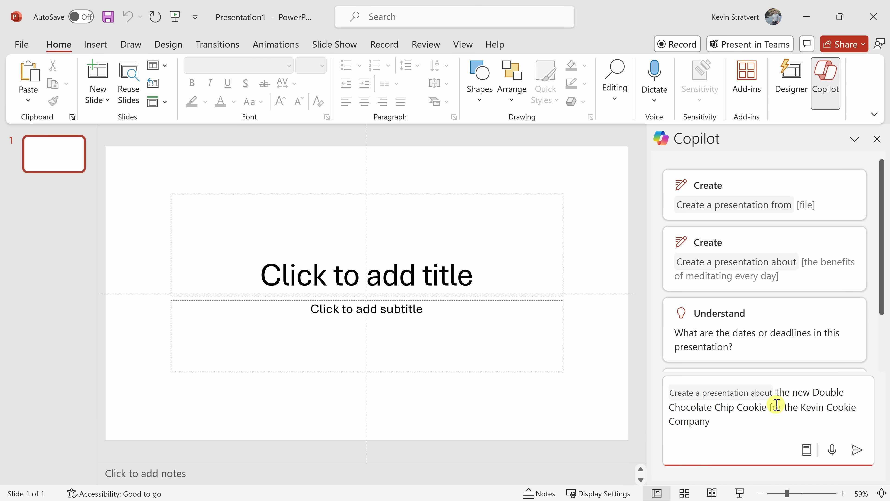
click(857, 452)
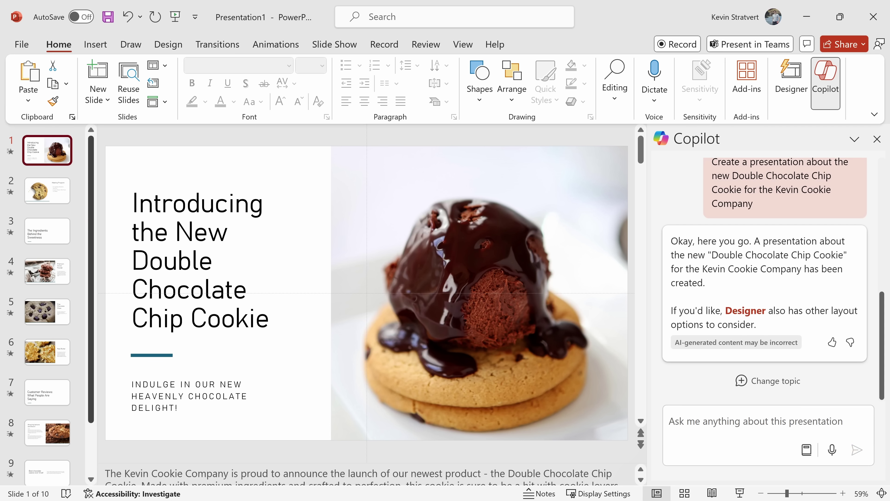
- Review the Meeting Program, Premium Cocoa Powder and Fine Chocolate Chips slides, then show Designer ideas for the title slide
click(52, 150)
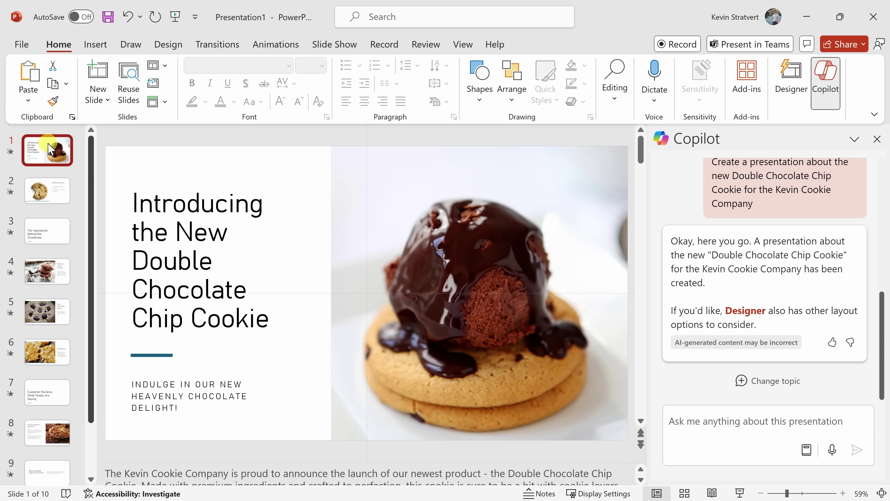
key(Down)
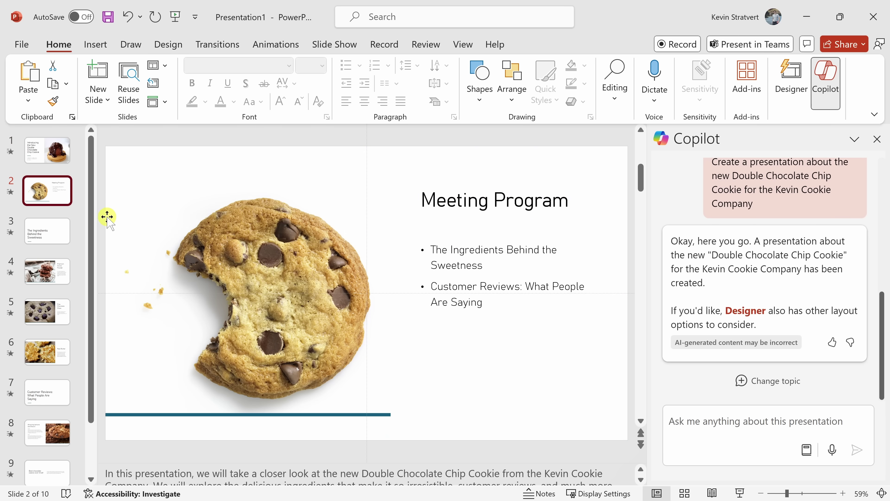
key(Down)
key(Down)
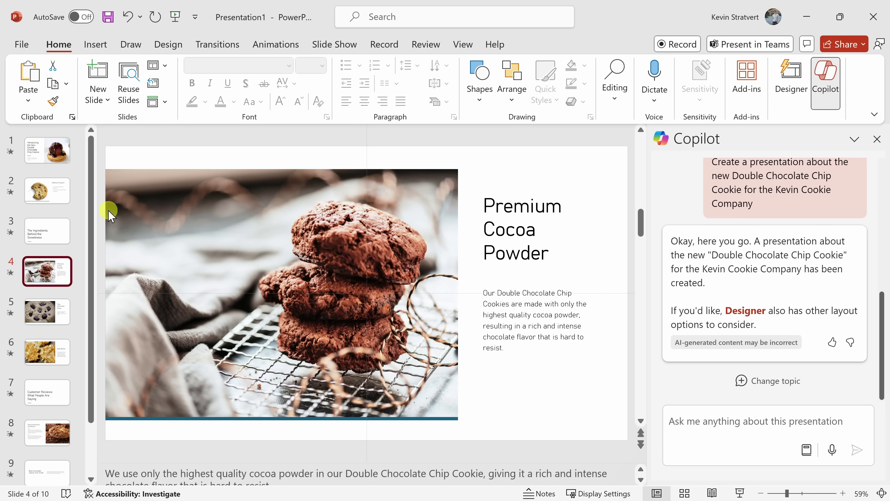
key(Down)
key(Up)
key(Up)
key(Up)
click(51, 160)
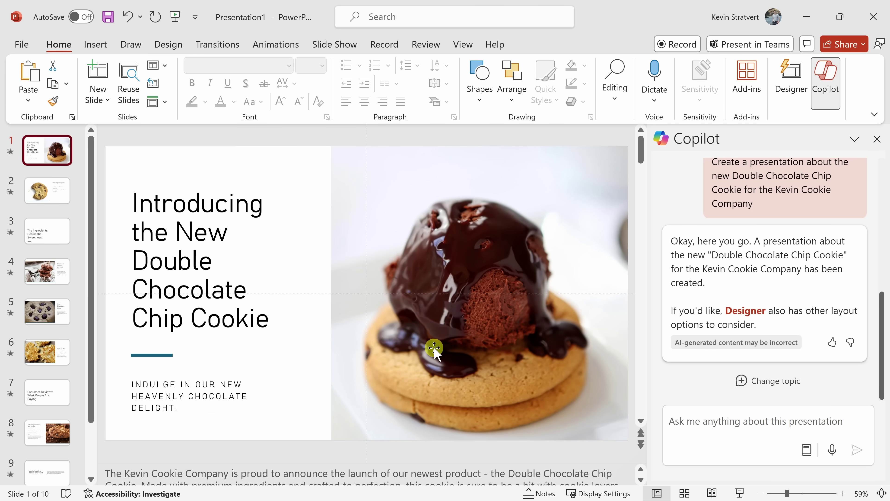
click(801, 80)
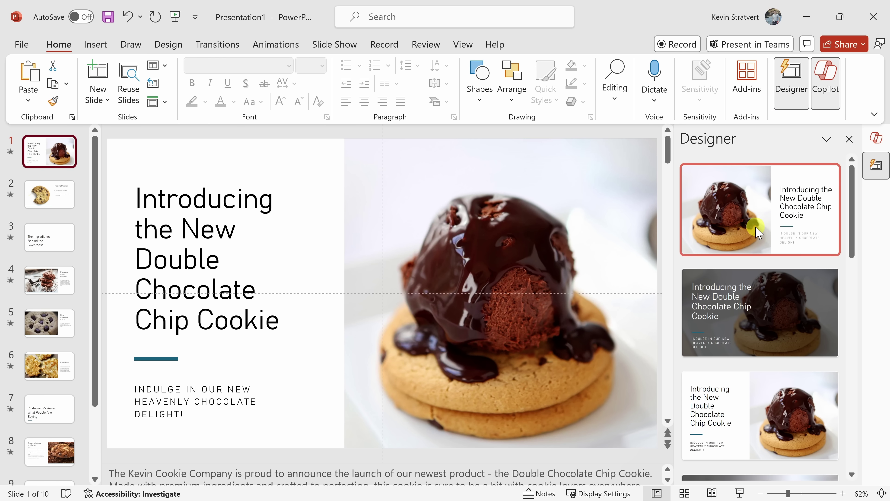
- Apply the dark full-photo cookie design idea with white title text to slide 1
scroll(762, 235, down, 4)
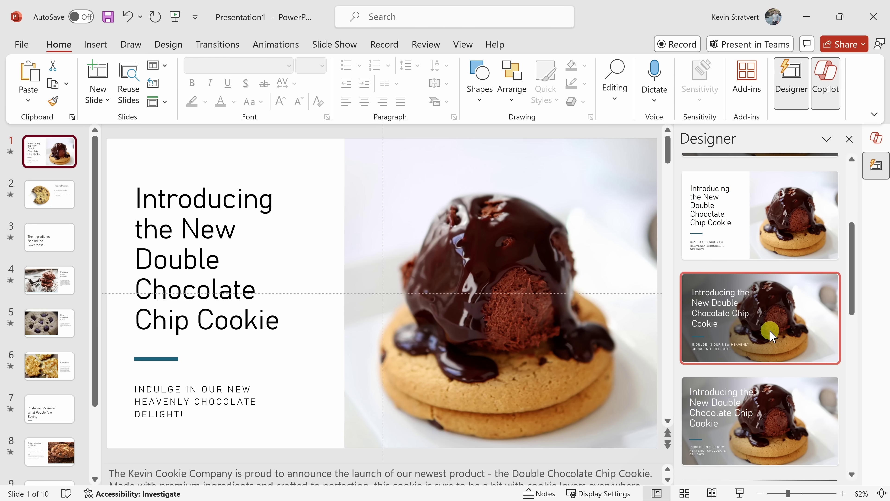
click(770, 331)
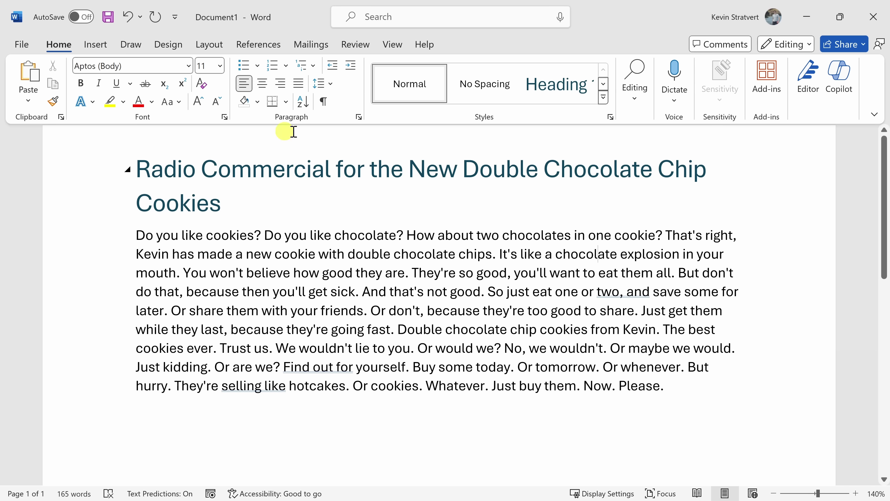
click(841, 82)
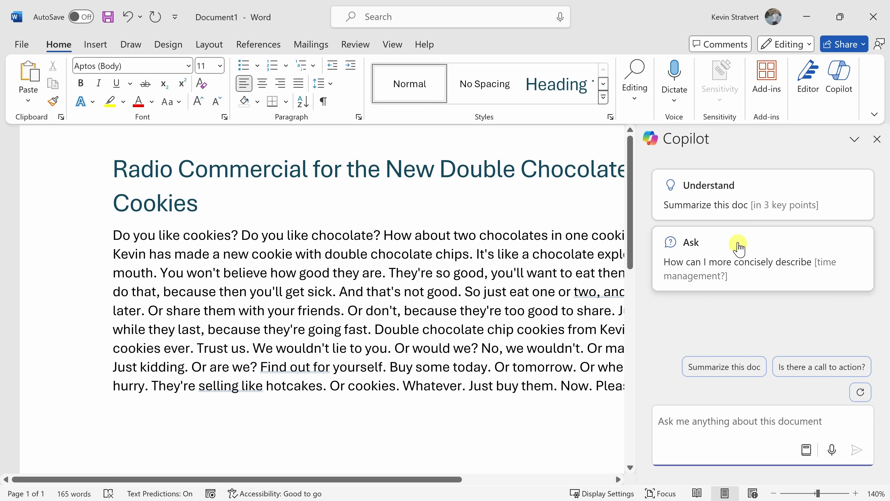
click(662, 423)
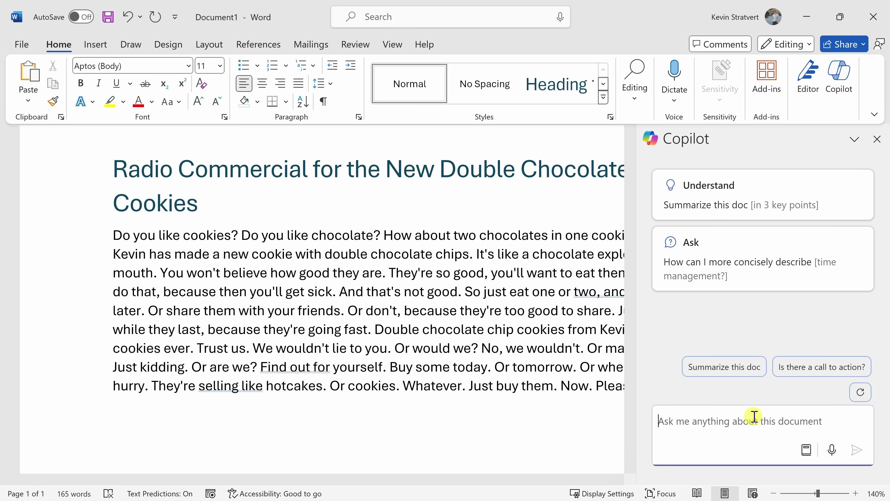
click(876, 139)
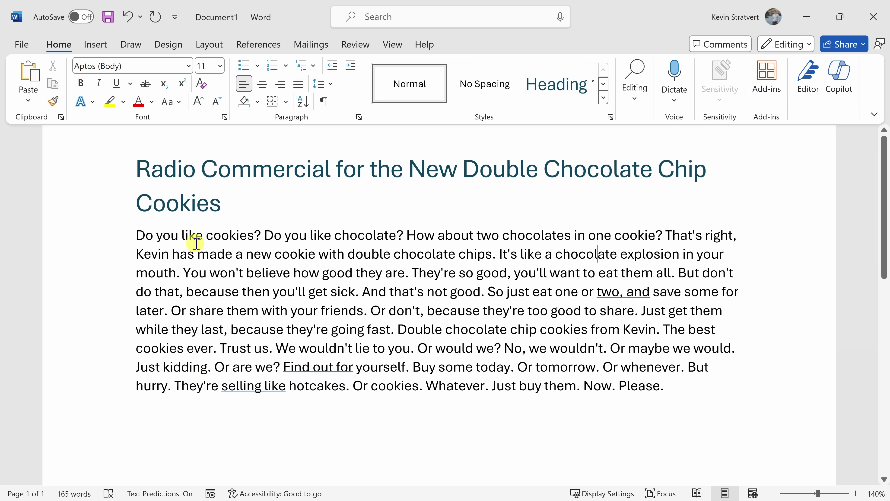
- Select the commercial's body paragraph and ask Copilot to rewrite it shorter and more professional
drag(137, 235, 675, 383)
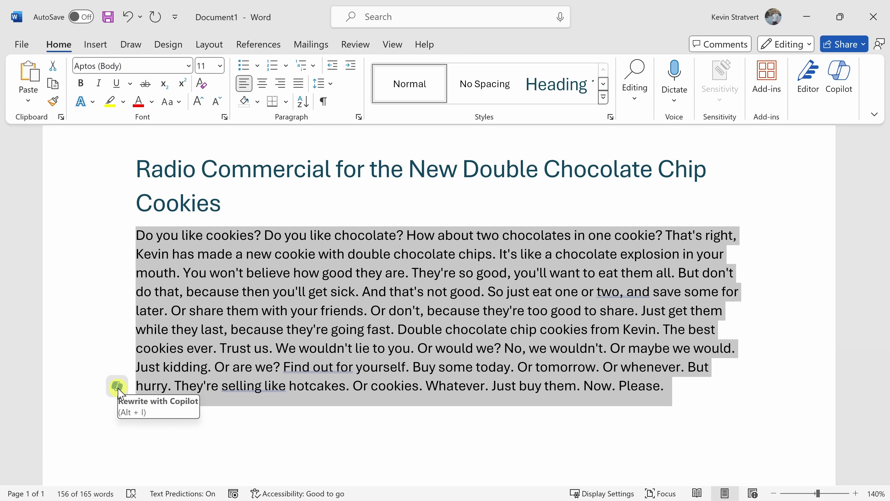
click(118, 386)
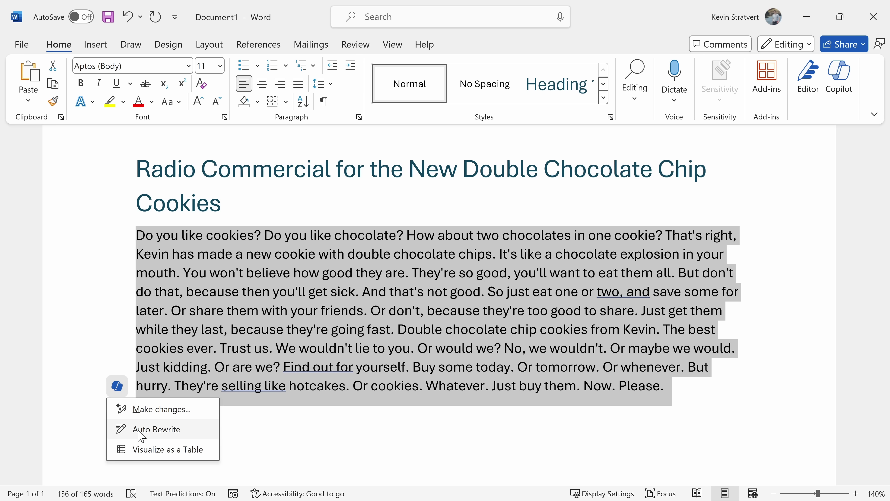
click(169, 457)
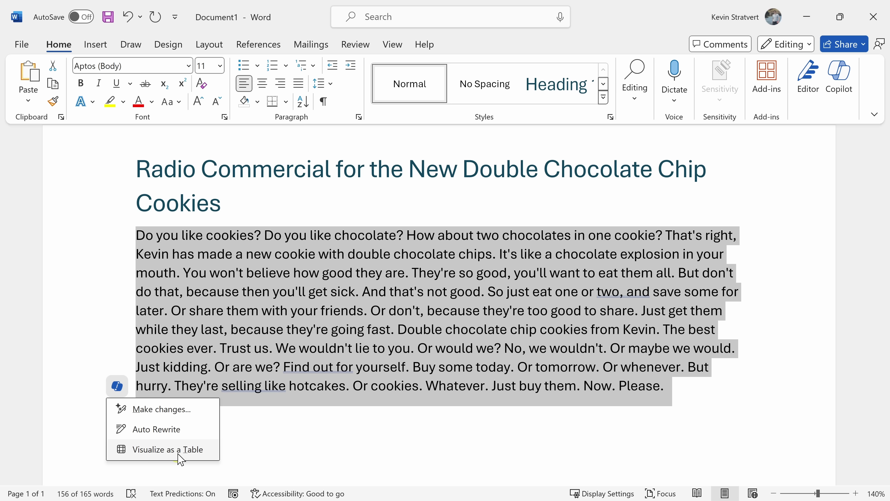
click(163, 411)
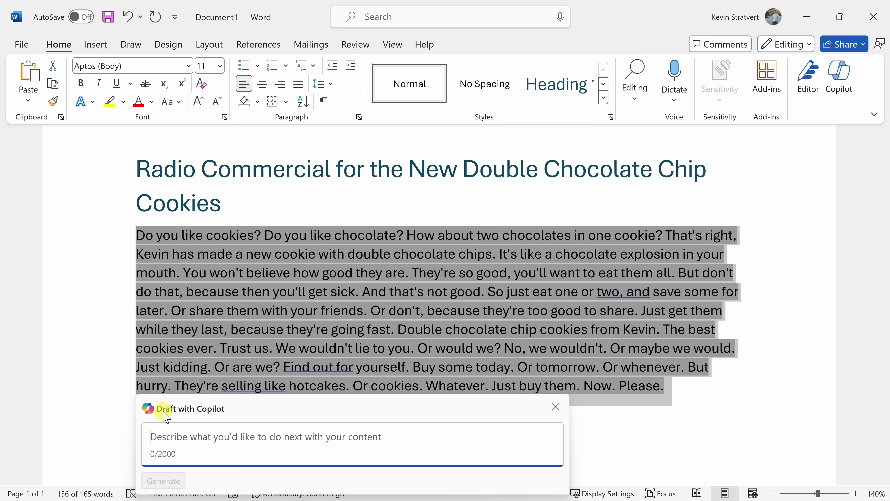
click(274, 437)
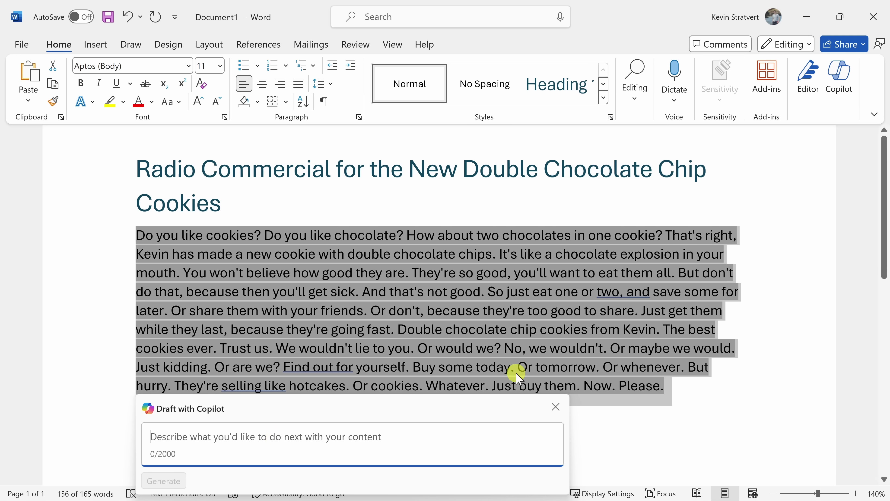
text(Can you make this more professional and also shorten the text)
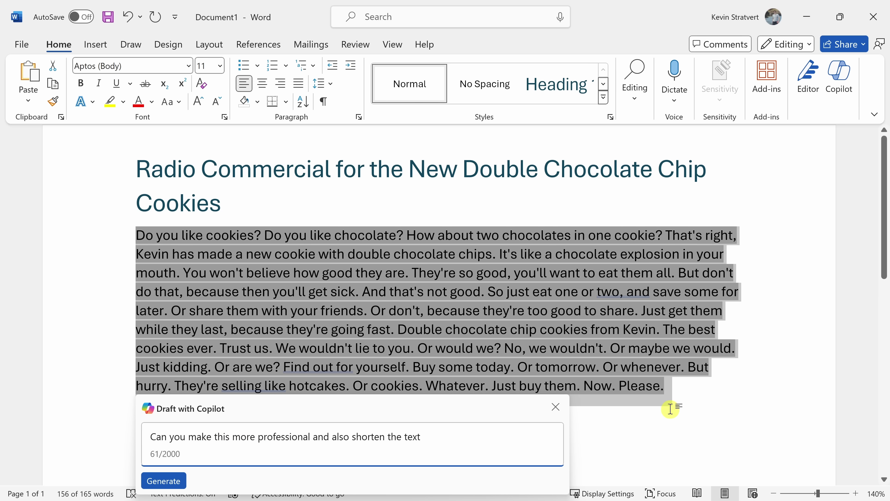
click(164, 480)
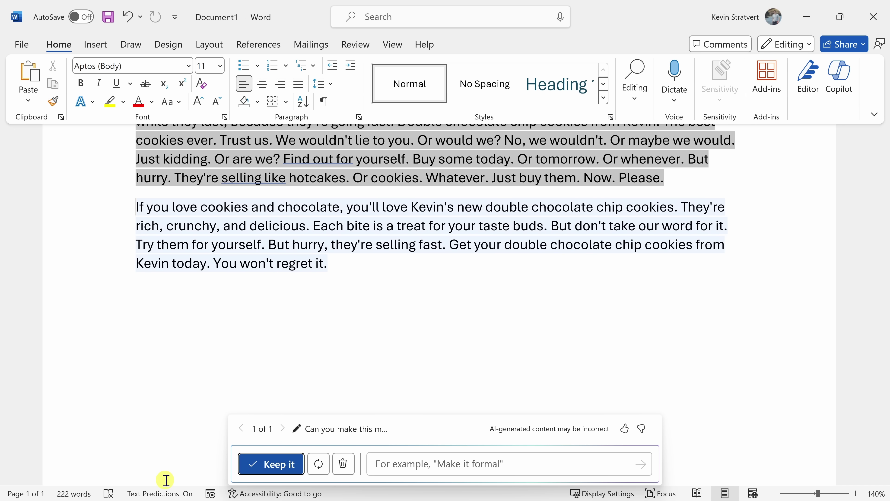
- Review the Copilot rewrite ending "You won't regret it." and keep it below the original
scroll(165, 444, up, 3)
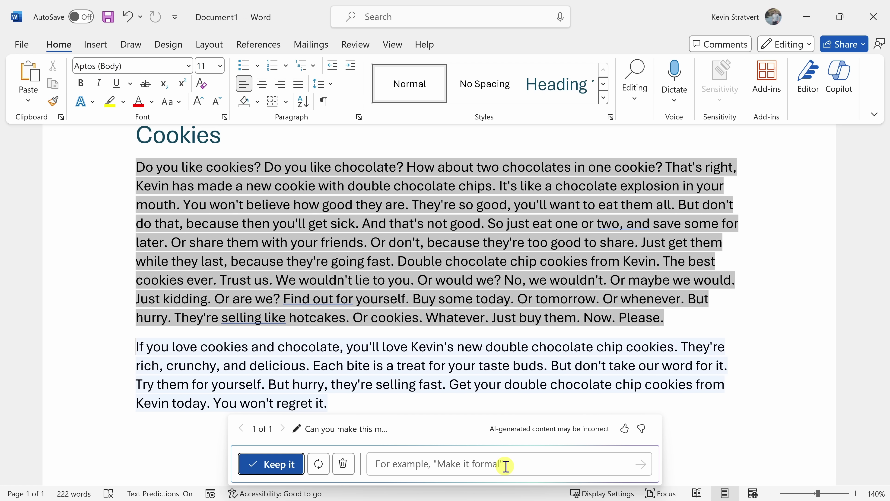
click(280, 464)
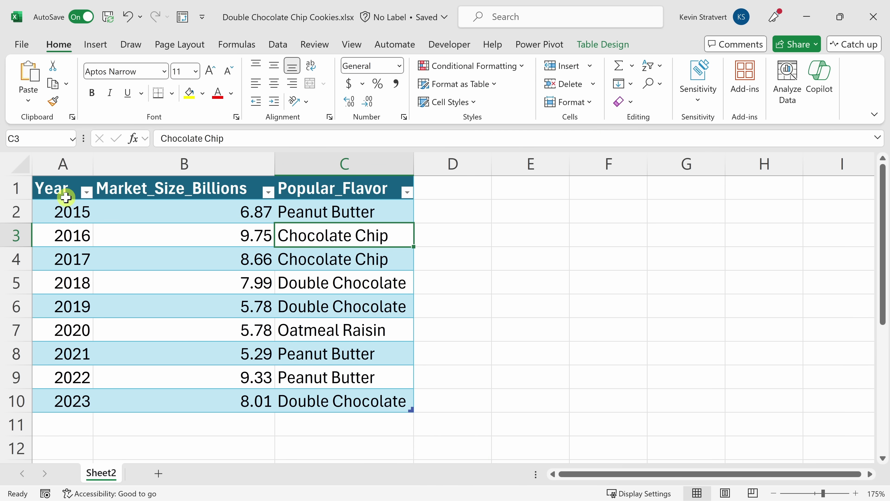
drag(63, 186, 66, 400)
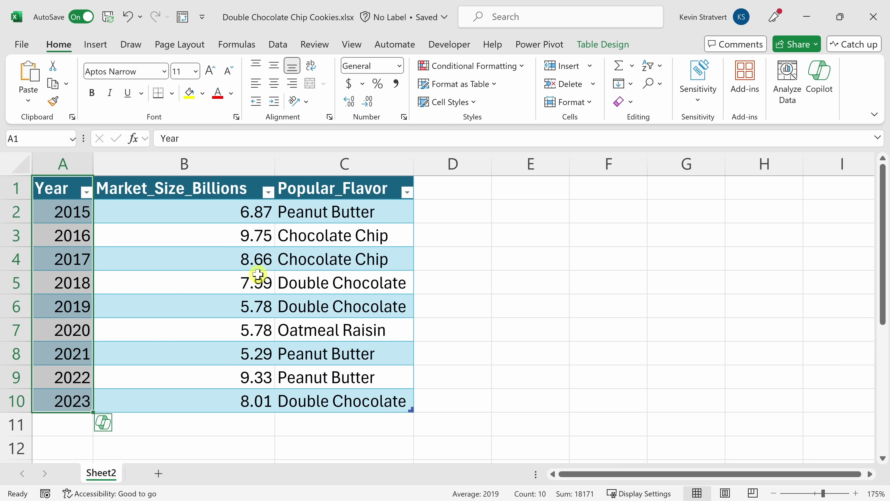
drag(354, 183, 360, 396)
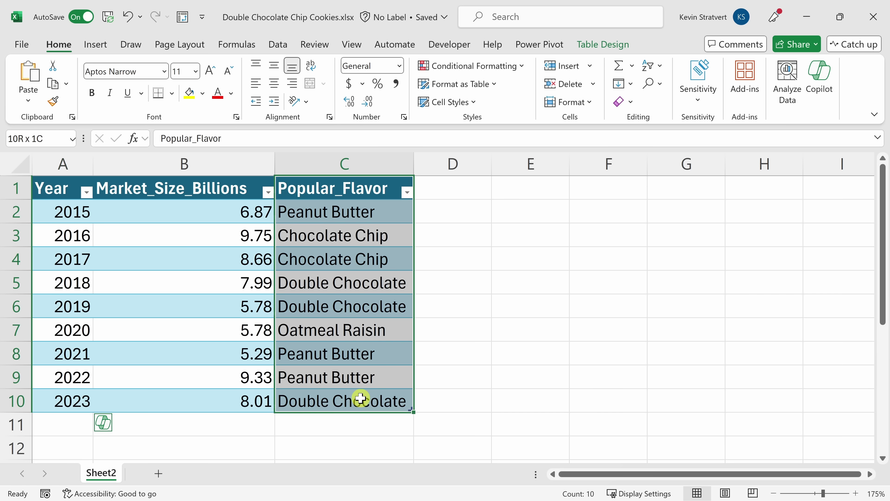
click(361, 316)
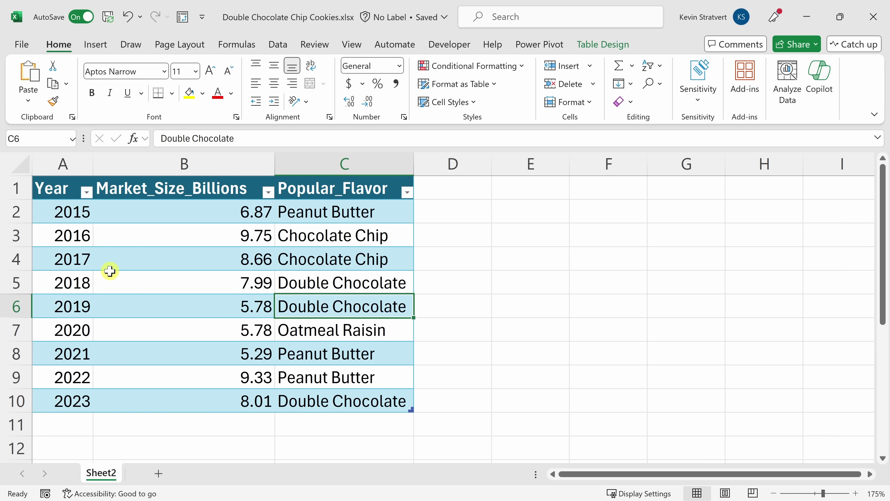
click(466, 67)
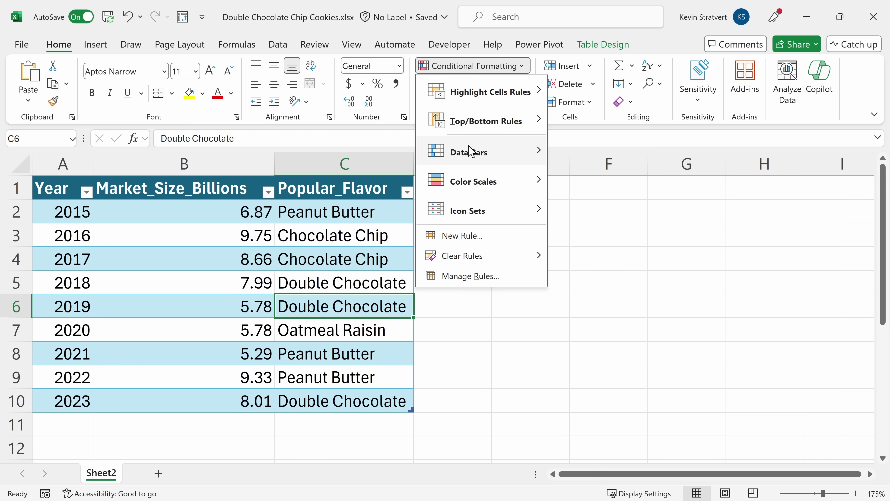
click(463, 67)
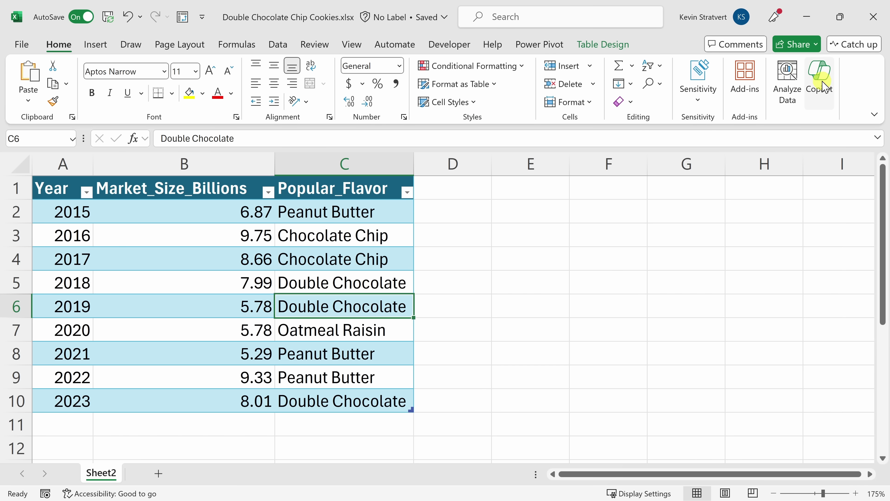
- Ask Excel's Copilot to highlight the Double Chocolate rows in yellow
click(829, 87)
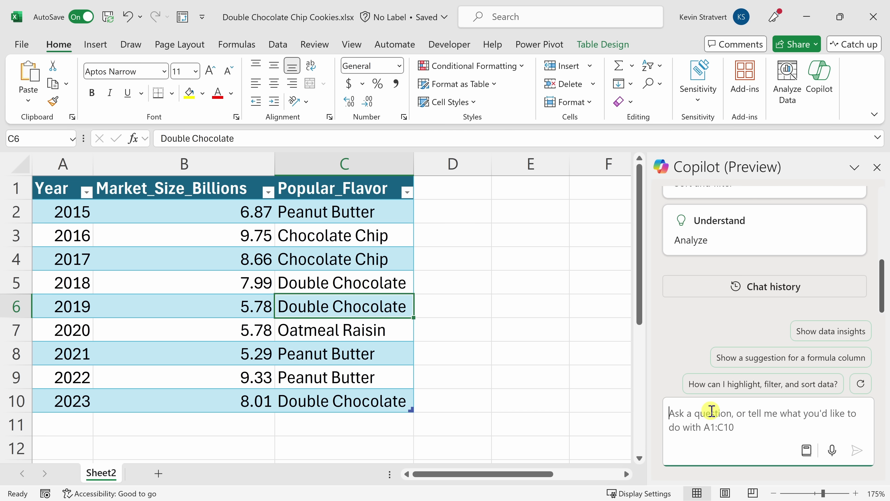
text(highlight all the cells where double chocolate chip is the most popular cookie)
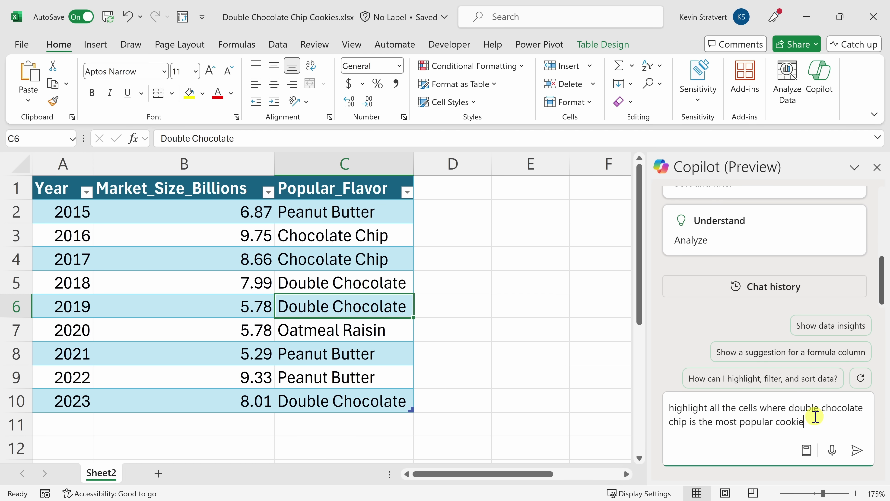
click(858, 452)
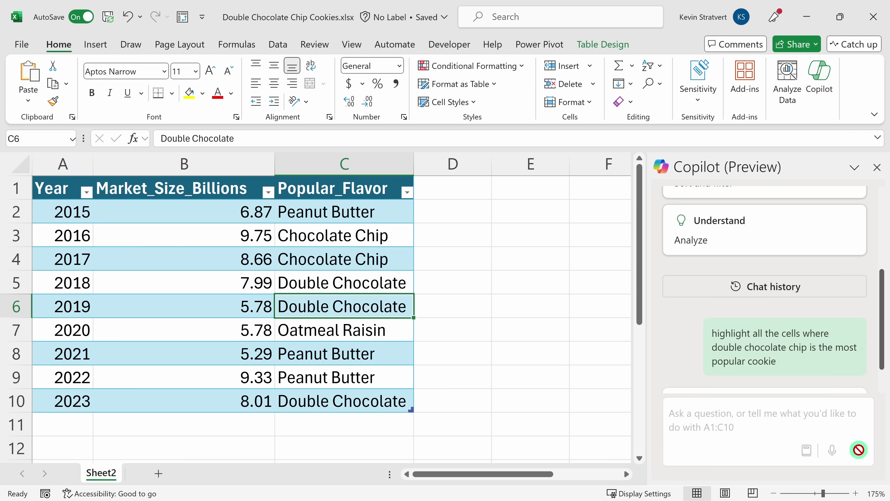
- Apply the suggested =$C2="Double Chocolate" rule, filling the 2018, 2019 and 2023 rows yellow
scroll(784, 277, up, 3)
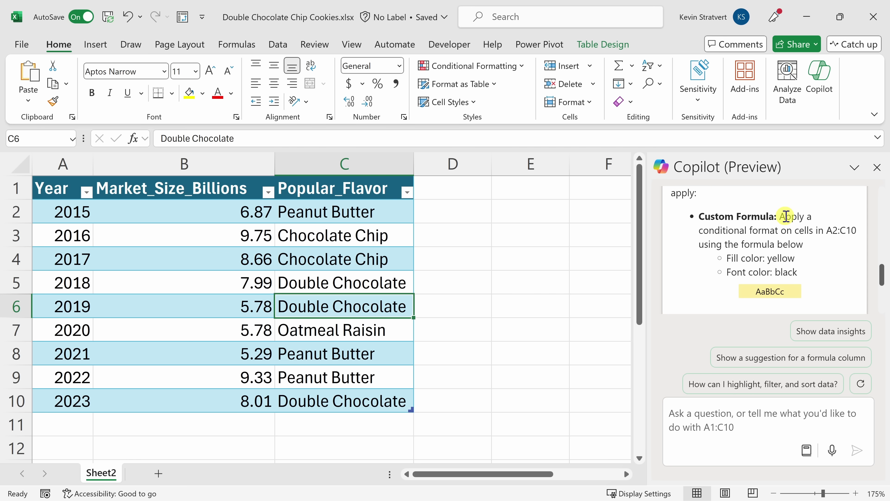
scroll(787, 217, down, 2)
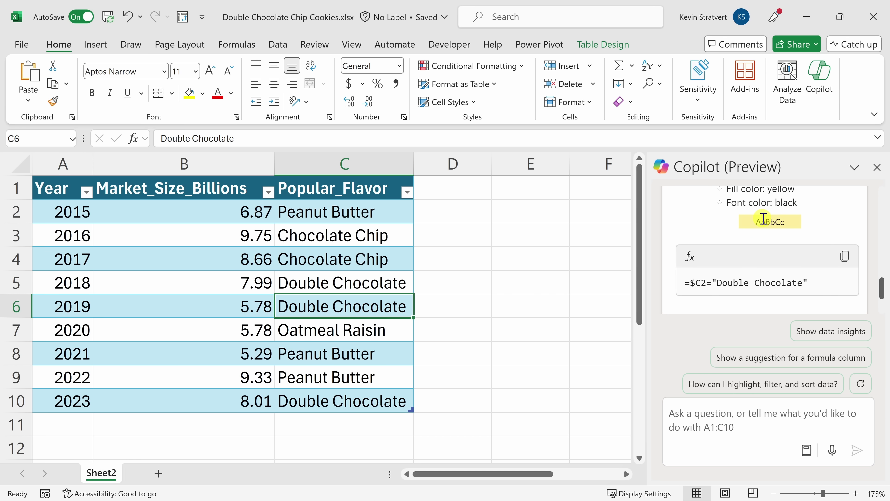
scroll(763, 206, down, 2)
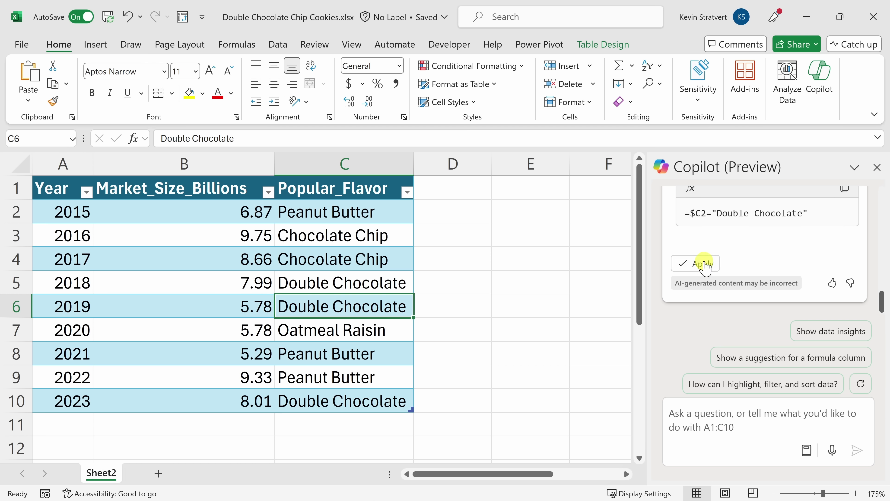
click(702, 261)
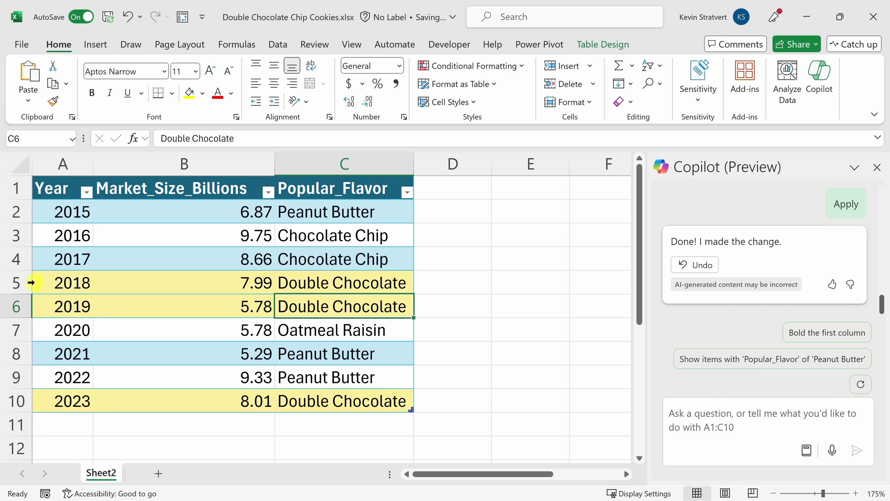
drag(62, 283, 340, 303)
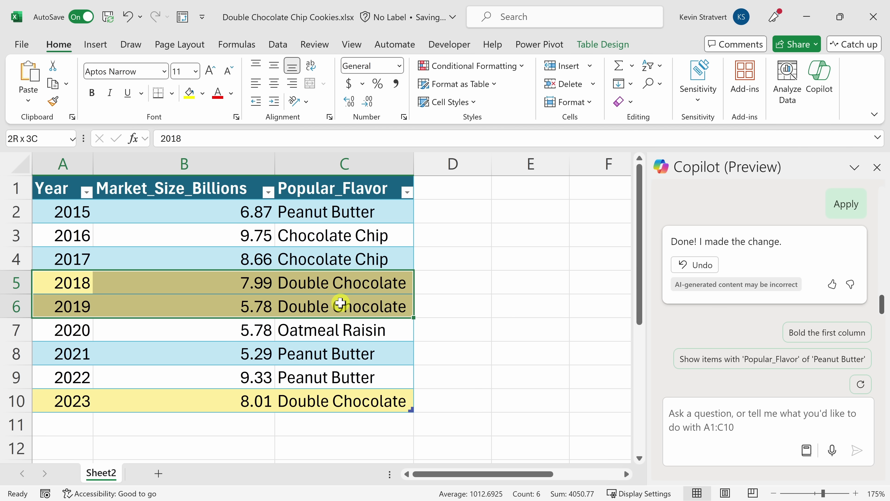
- Request 'Generate a chart showing me market size by year' and add the pivot table and line chart to a new sheet
click(344, 405)
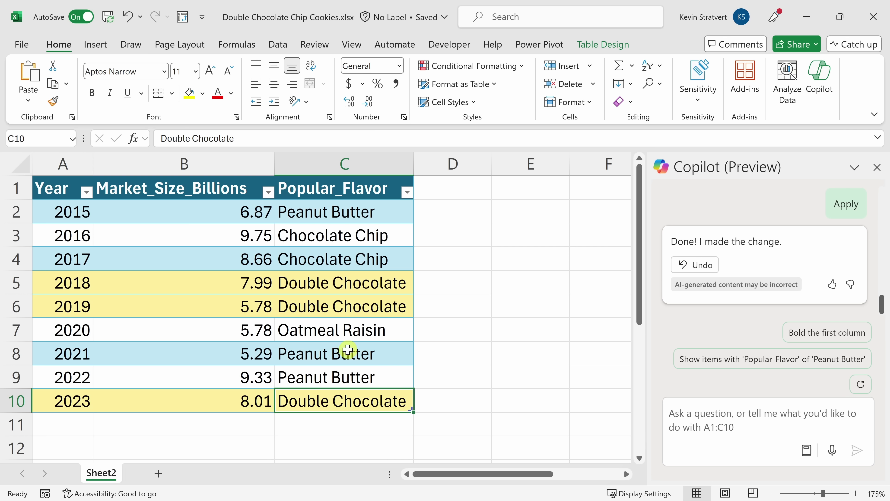
click(725, 412)
text(Generate a chart showing me market size by year)
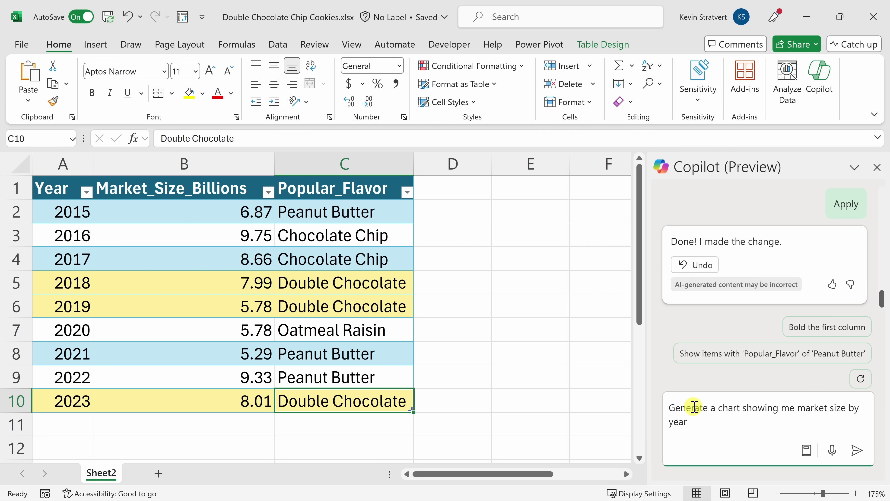
click(857, 451)
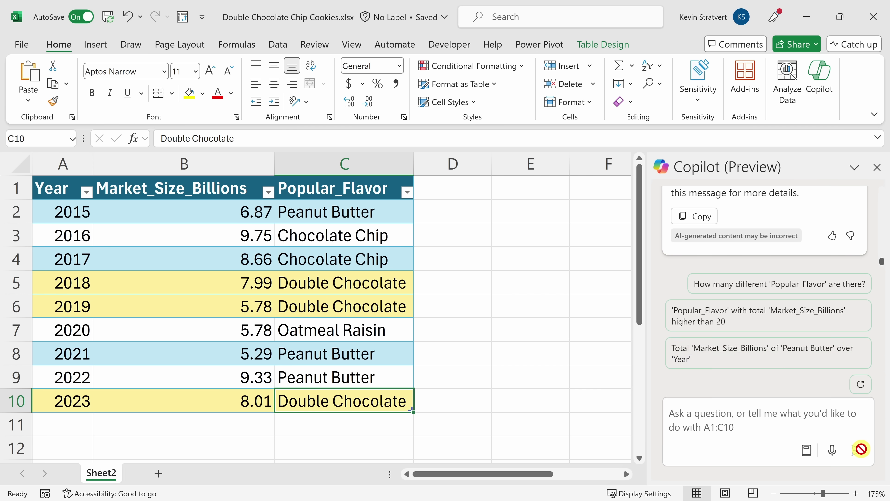
scroll(803, 224, up, 2)
scroll(804, 223, up, 3)
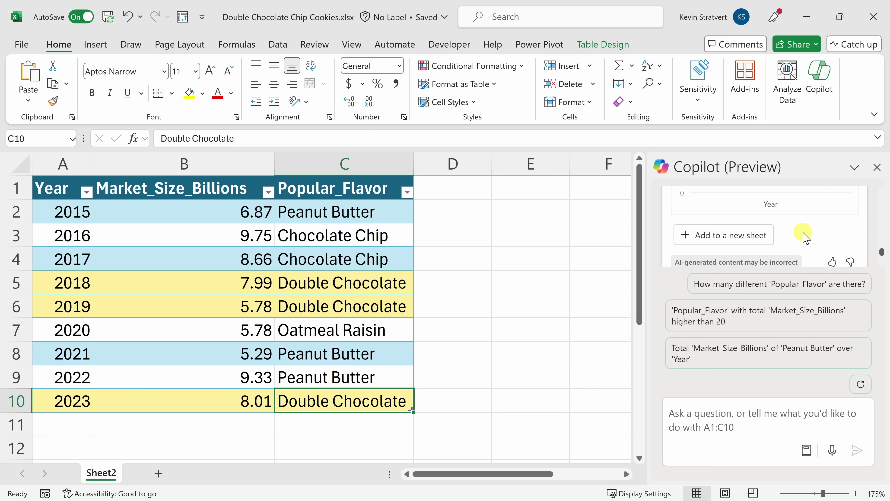
scroll(804, 221, down, 2)
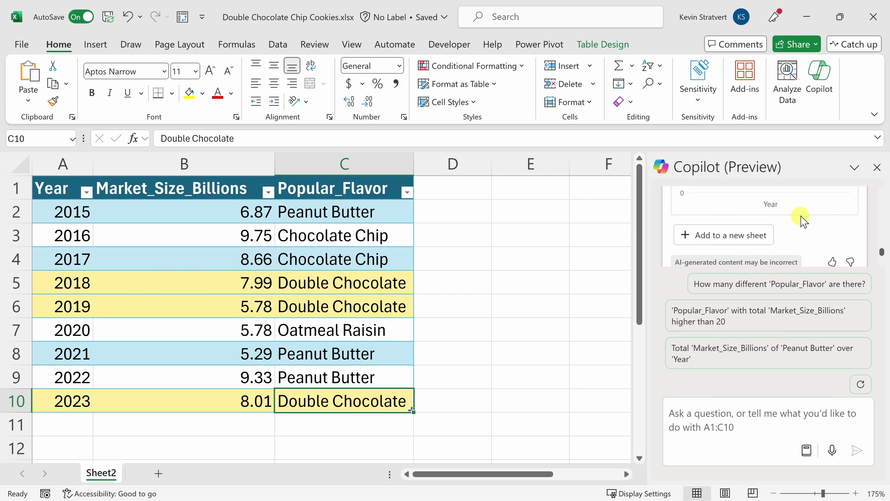
click(750, 234)
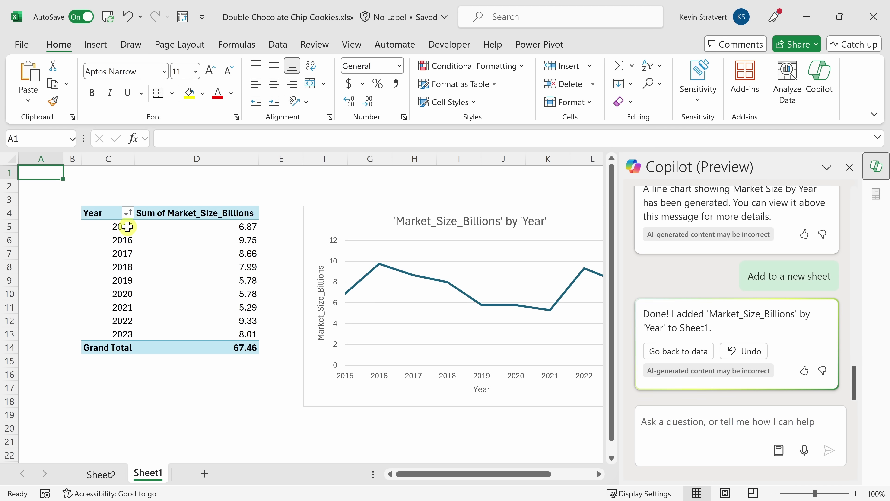
- Drag the Market_Size_Billions line chart left so it sits beside the pivot table
mouse_move(558, 210)
mouse_down()
mouse_move(511, 203)
mouse_move(553, 199)
mouse_up()
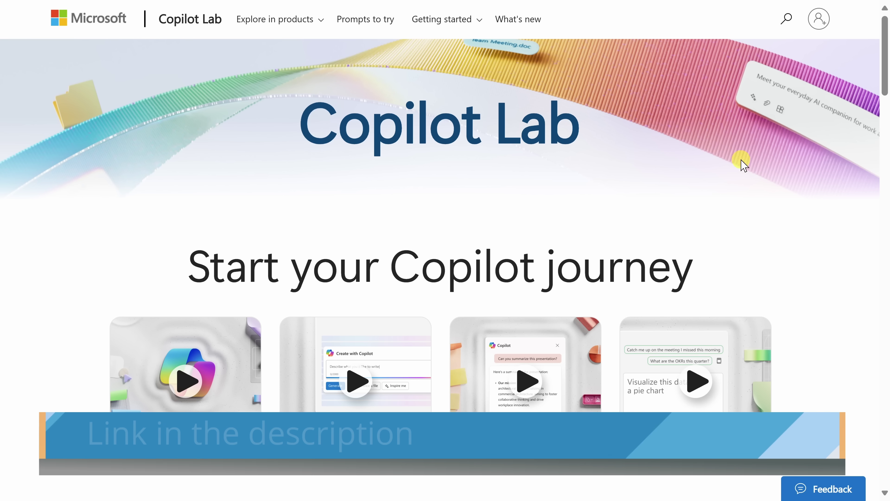
- Scroll the Copilot Lab page past the journey videos to the everyday apps icons
scroll(768, 159, down, 3)
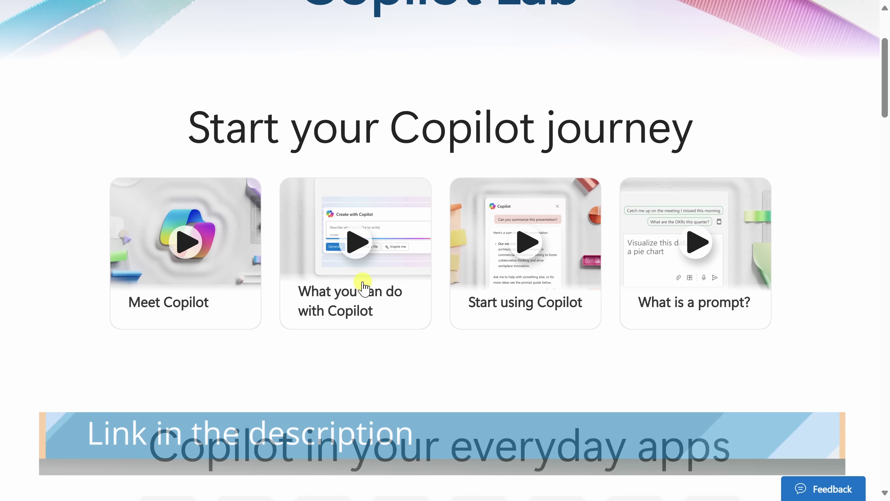
scroll(458, 270, down, 2)
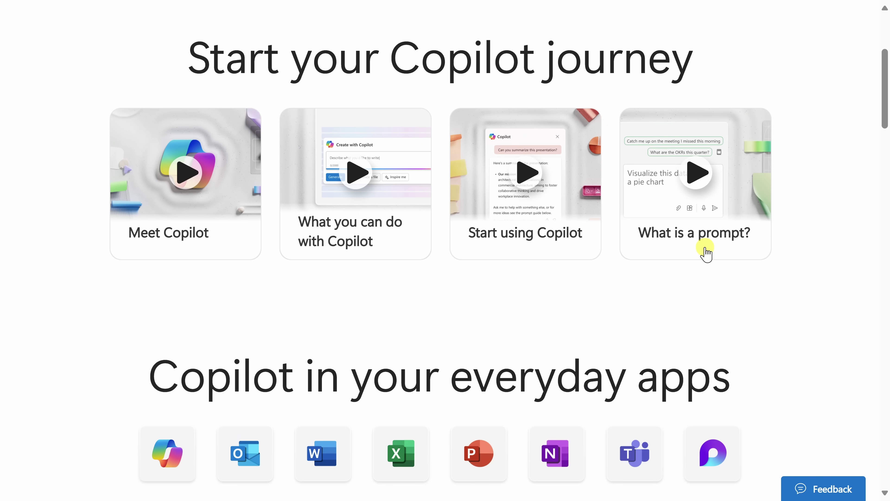
scroll(705, 252, down, 5)
scroll(708, 252, down, 2)
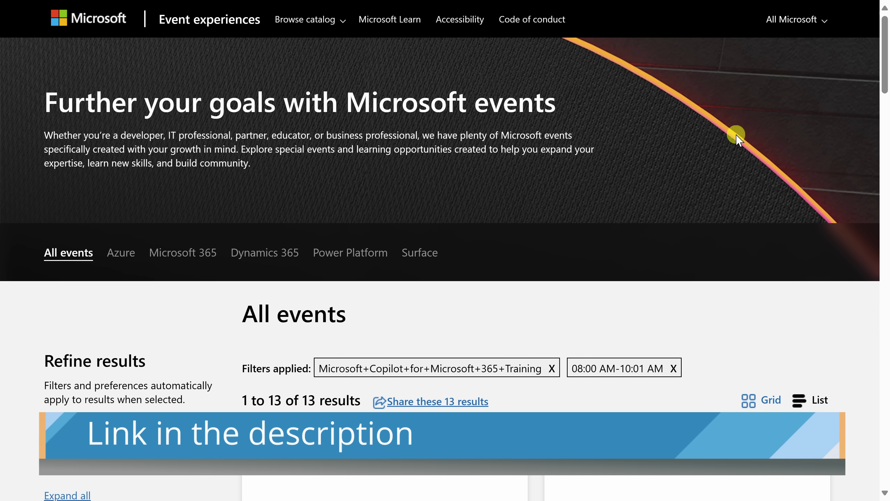
- Scroll through the filtered Copilot for Microsoft 365 training events to the Training for Finance card
scroll(738, 139, down, 8)
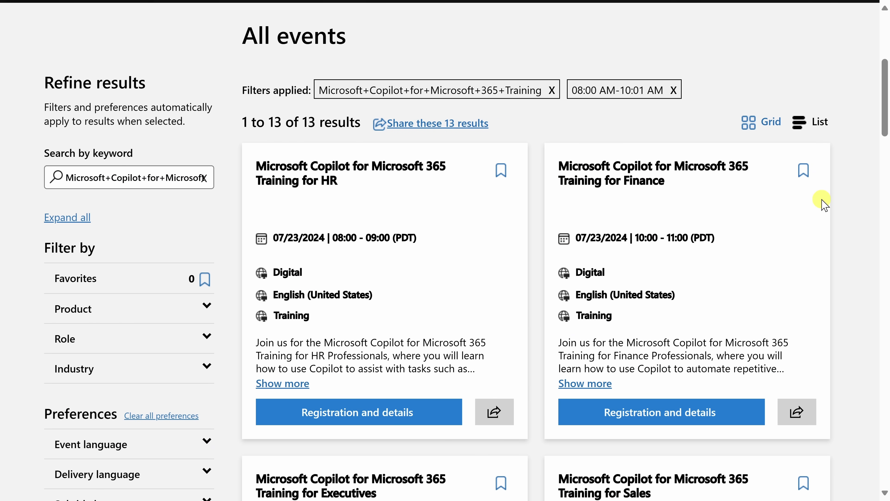
scroll(859, 202, down, 10)
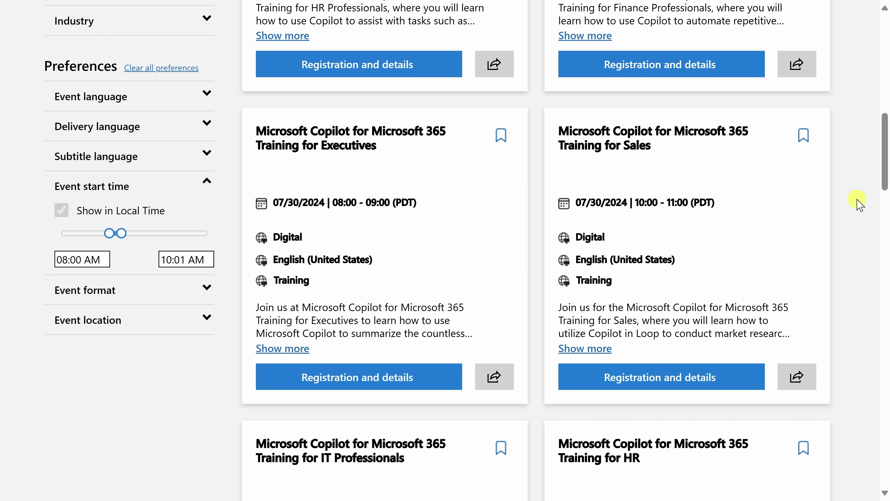
scroll(858, 202, down, 8)
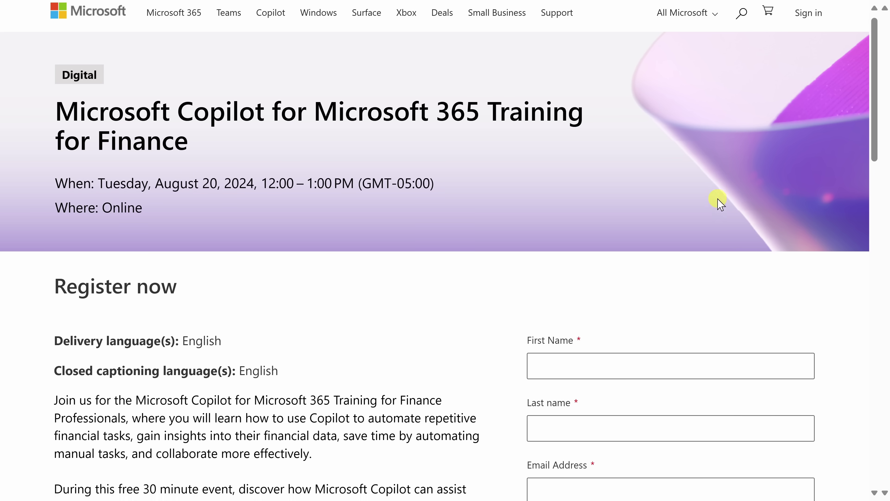
- Scroll the Finance registration page down to the Country field and Register and Cancel buttons
scroll(718, 199, down, 5)
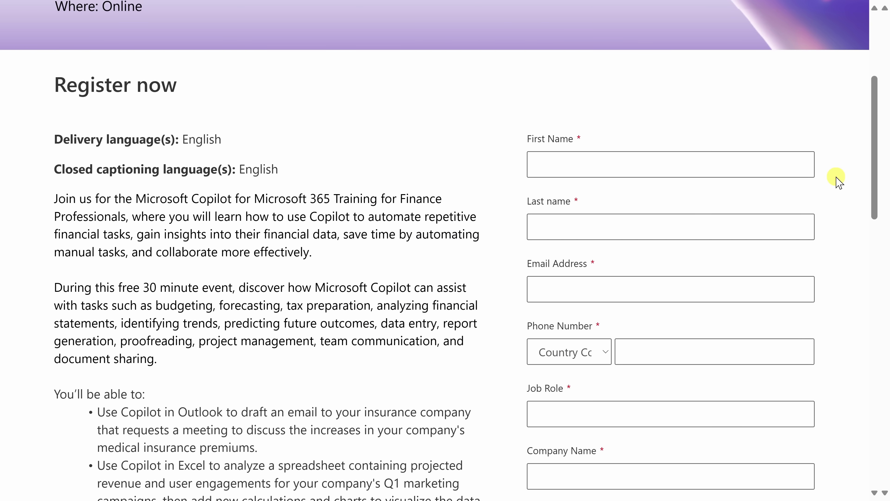
scroll(839, 181, down, 5)
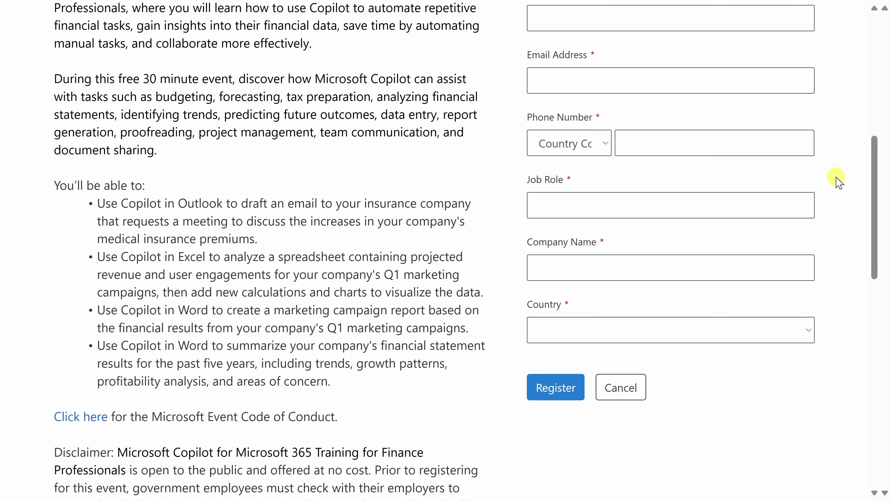